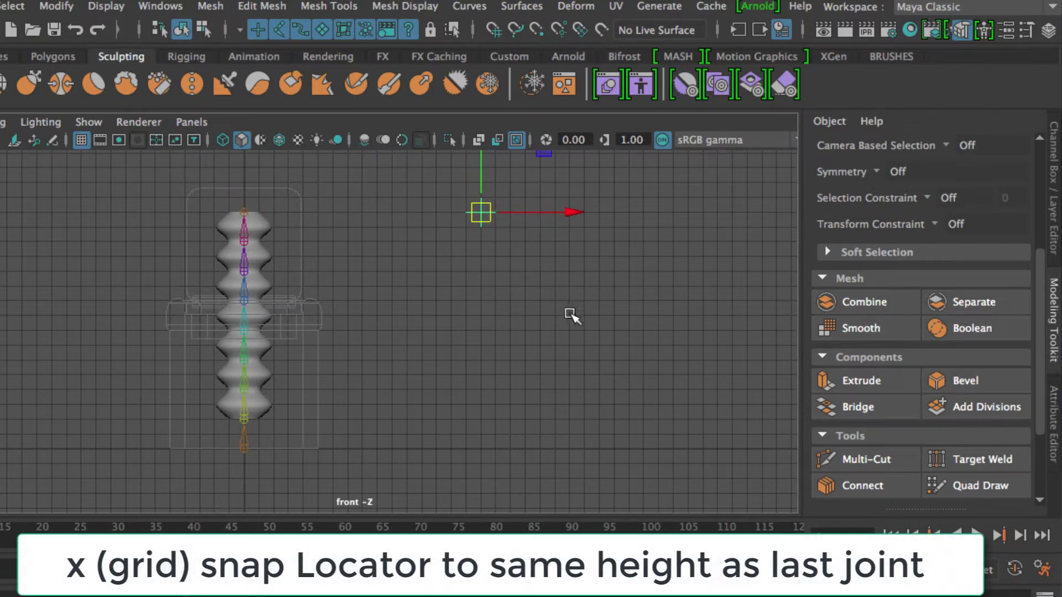
# Step: Freeze the transformations of the grid-snapped locator so its current position becomes its zero point
pyautogui.click(1053, 194)
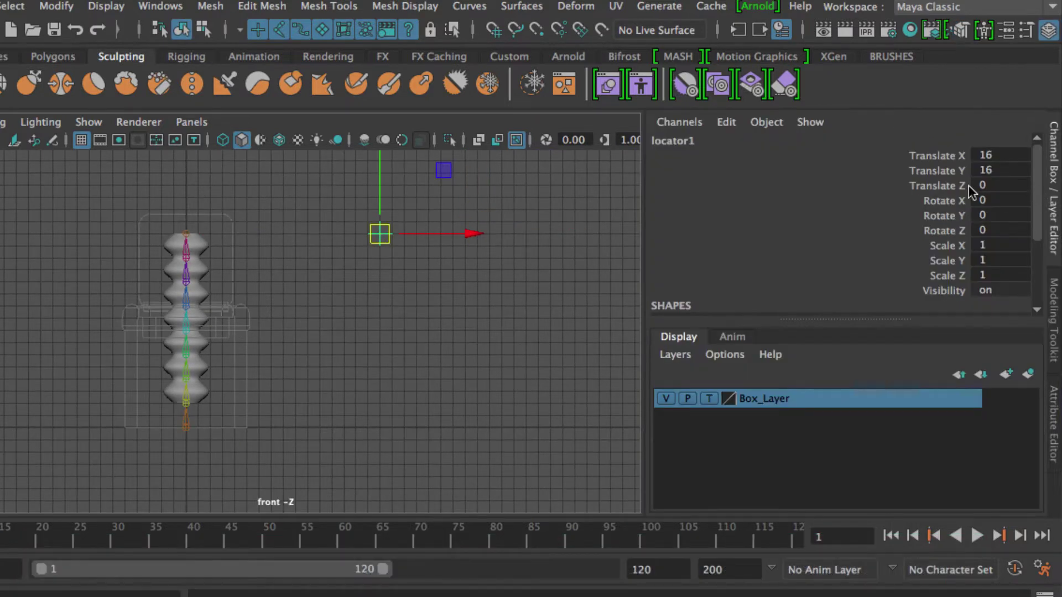
pyautogui.click(73, 10)
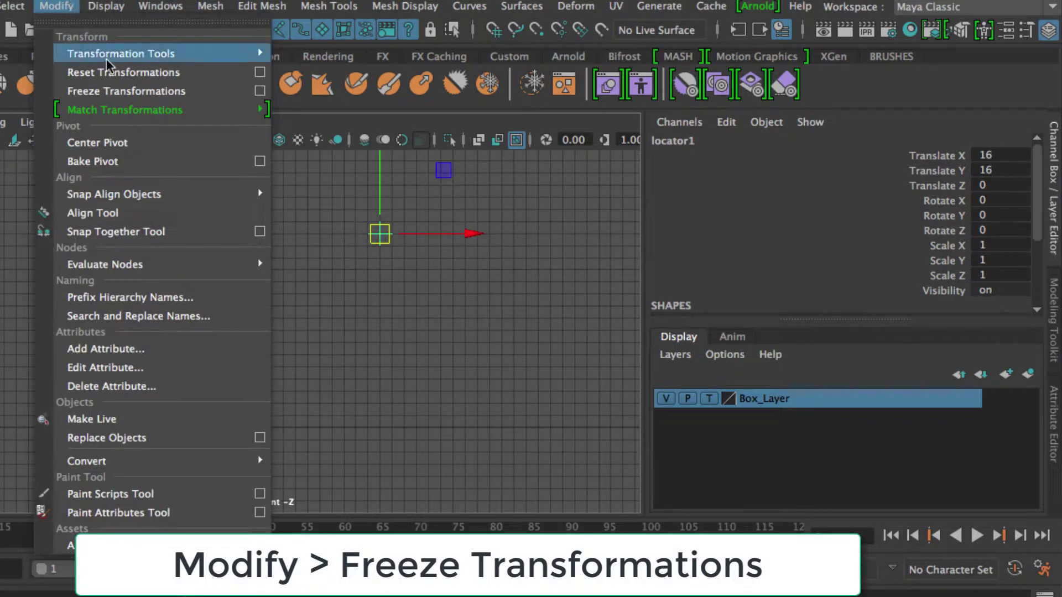
pyautogui.click(125, 92)
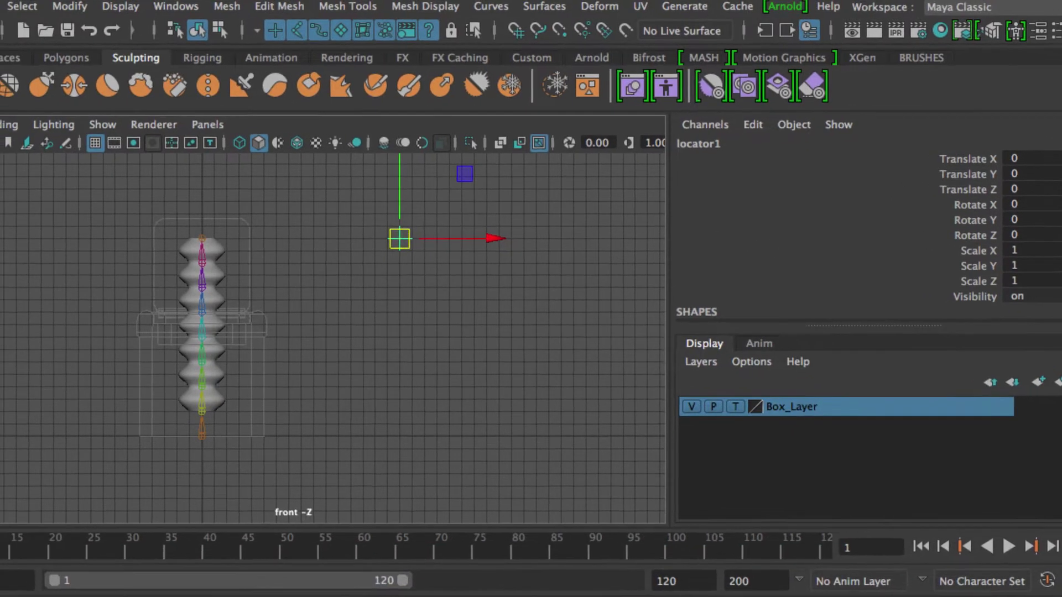
# Step: Switch to the Animation menu set and open the Set Driven Key editor with the locator selected
pyautogui.click(36, 40)
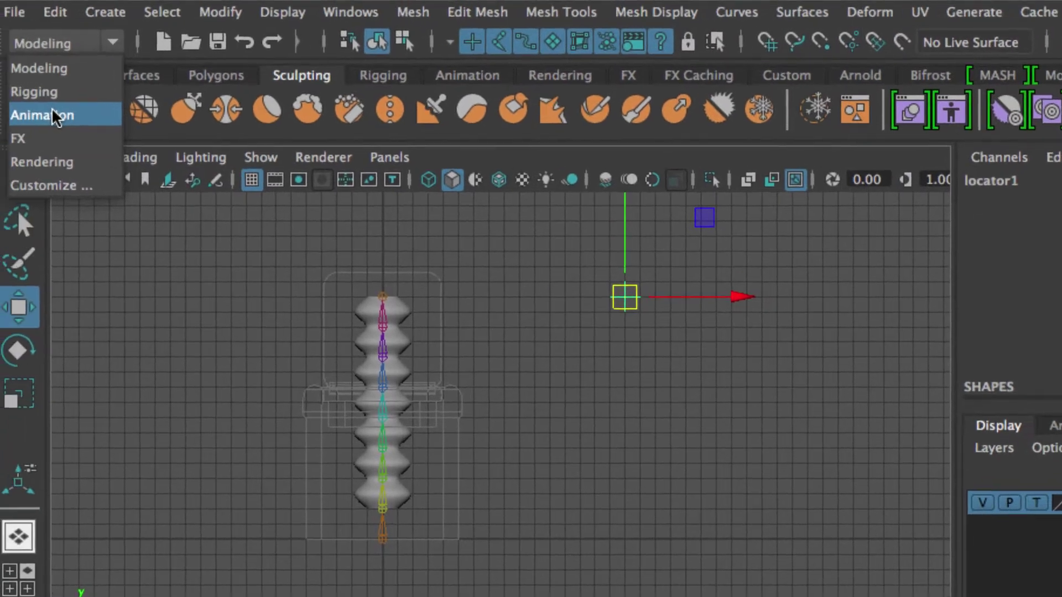
pyautogui.click(55, 116)
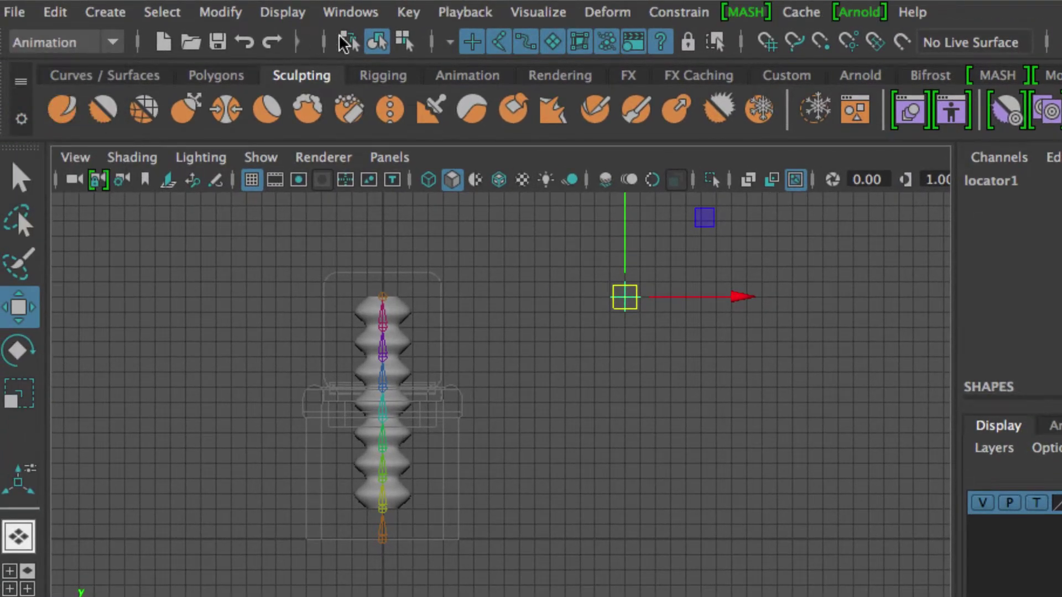
pyautogui.click(408, 13)
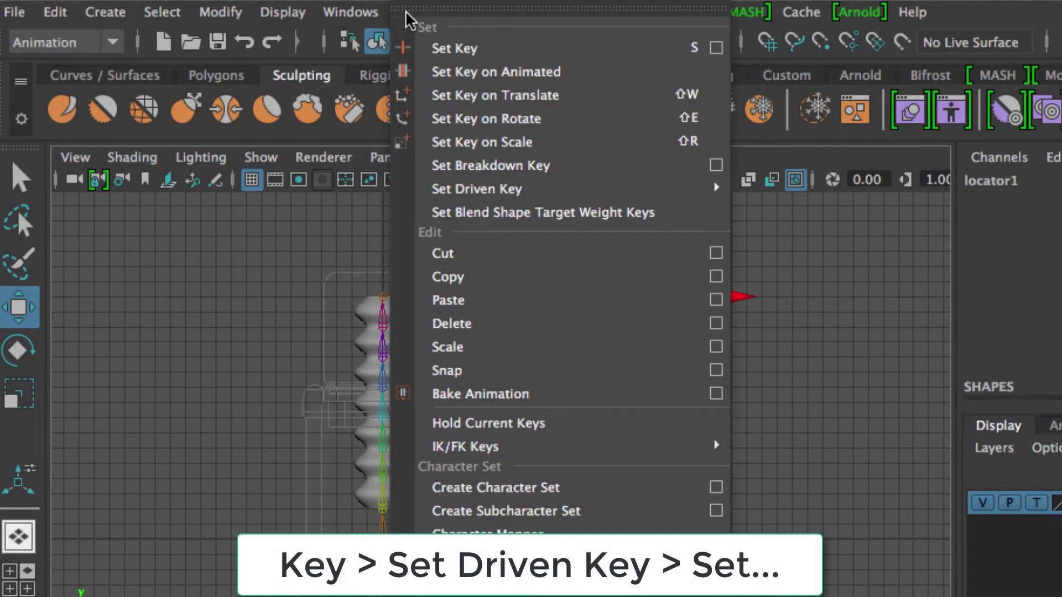
pyautogui.moveTo(477, 189)
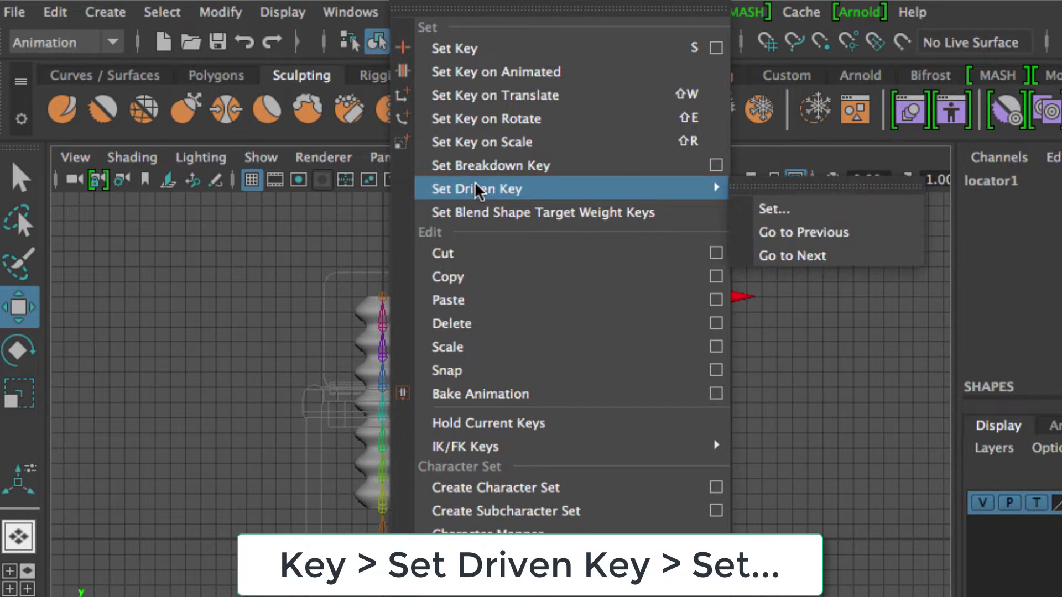
pyautogui.click(781, 213)
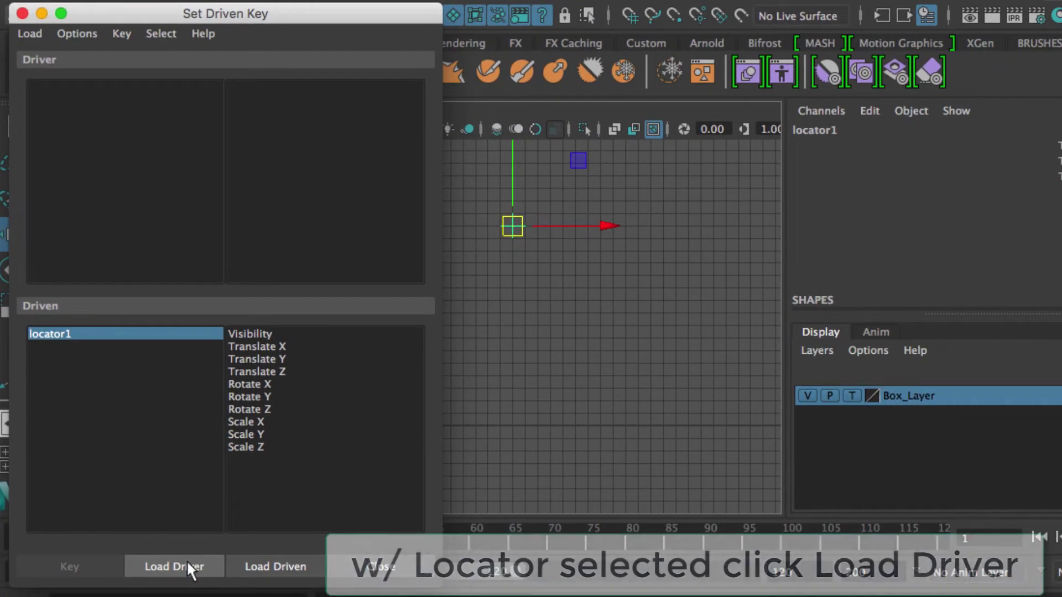
# Step: Load locator1 as the driver, choose its Translate Y attribute and move the Set Driven Key window off the joint chain
pyautogui.click(188, 564)
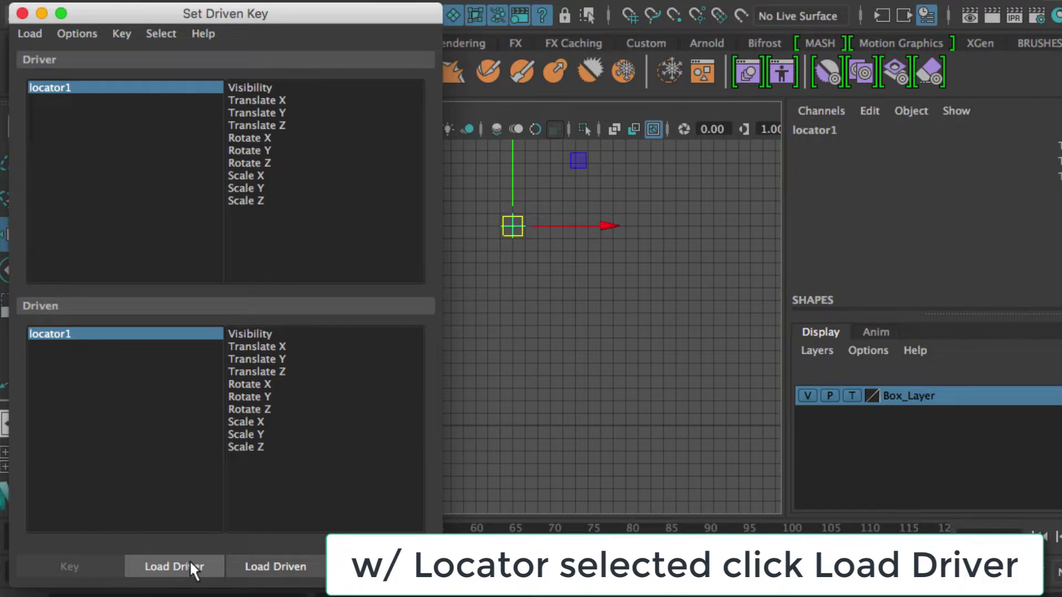
pyautogui.click(271, 111)
pyautogui.moveTo(244, 12); pyautogui.dragTo(856, 8)
# Step: Expand the whole joint1 hierarchy in the Outliner and load joint1 through joint9 as the driven objects
pyautogui.click(310, 2)
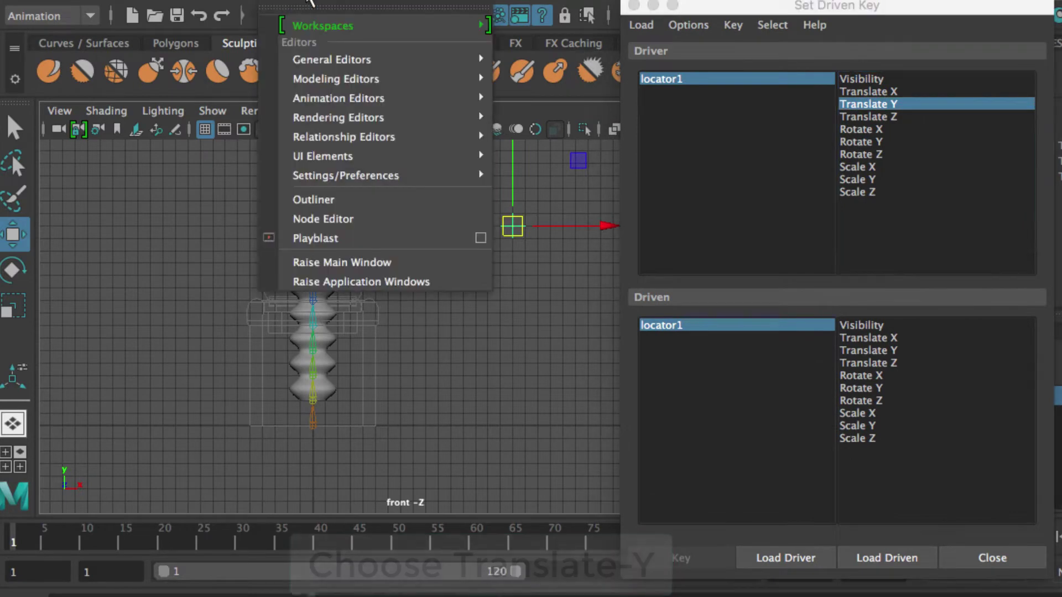
pyautogui.click(330, 199)
pyautogui.scroll(-2, 376, 283)
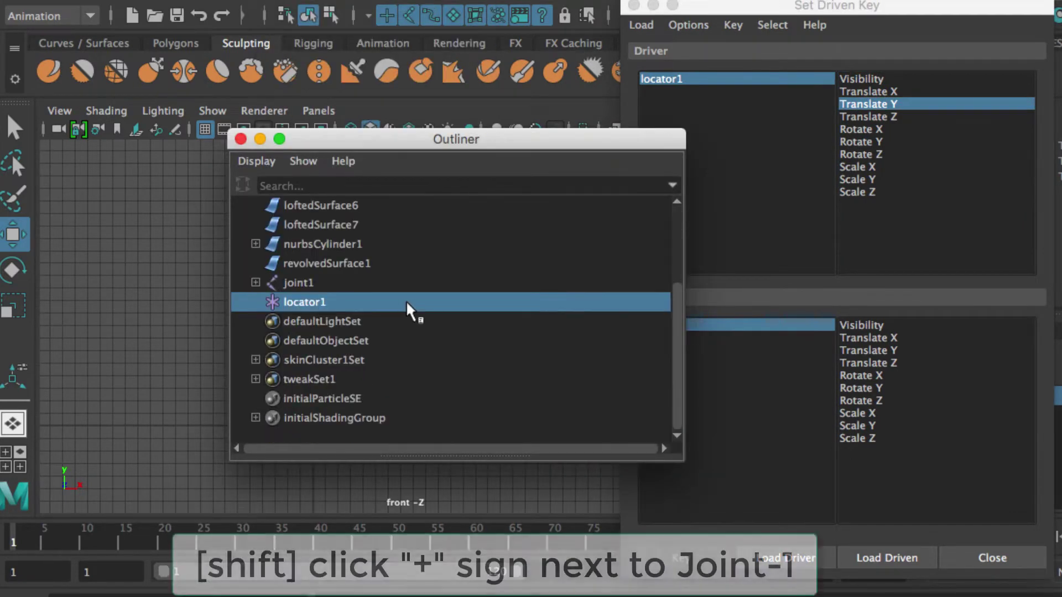
pyautogui.keyDown('shift'); pyautogui.click(255, 282); pyautogui.keyUp('shift')
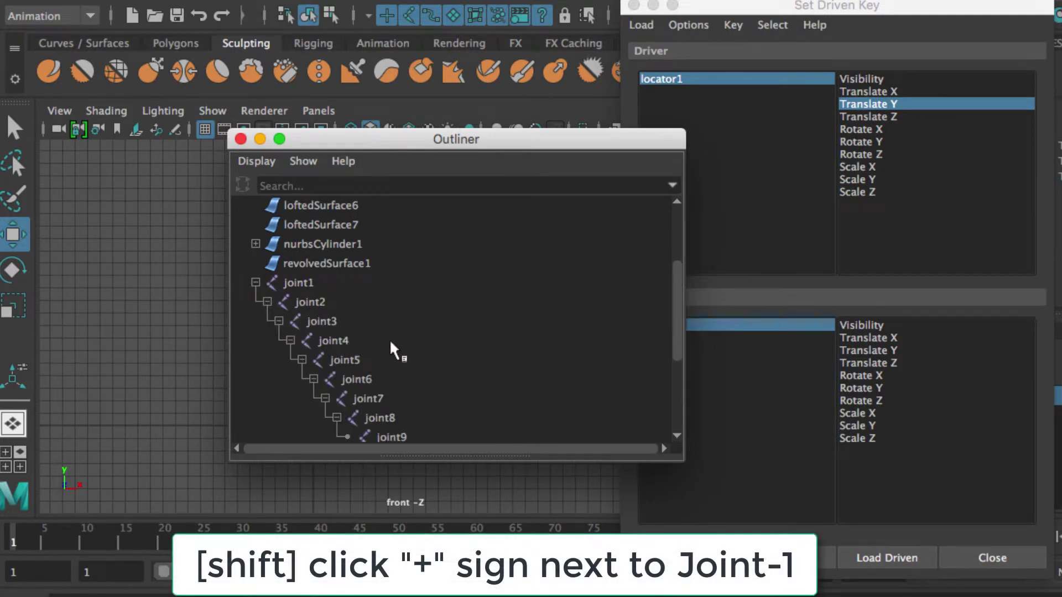
pyautogui.scroll(-2, 394, 351)
pyautogui.scroll(2, 394, 351)
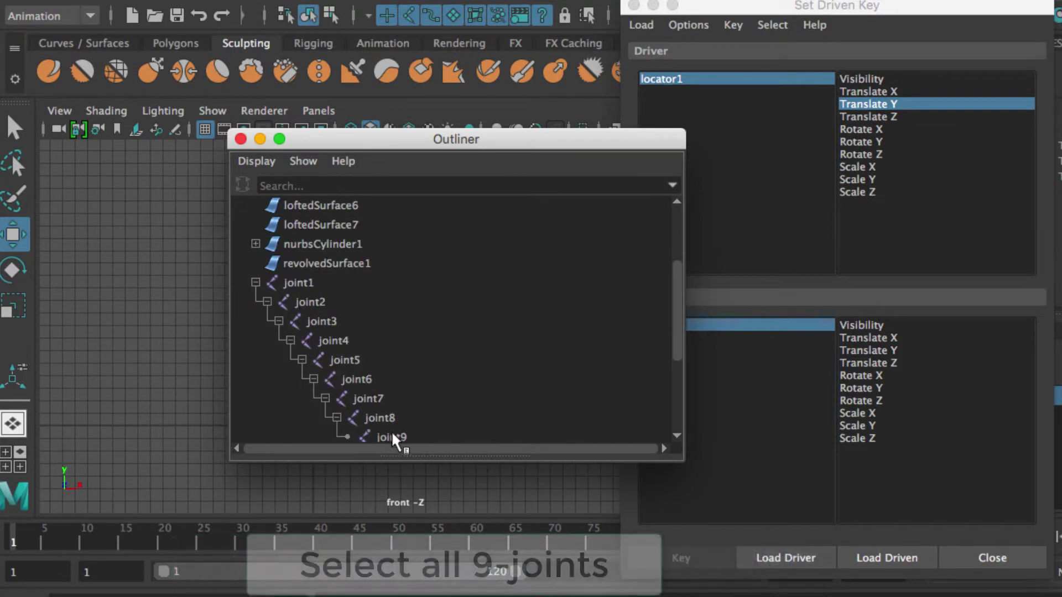
pyautogui.moveTo(394, 439); pyautogui.dragTo(312, 293)
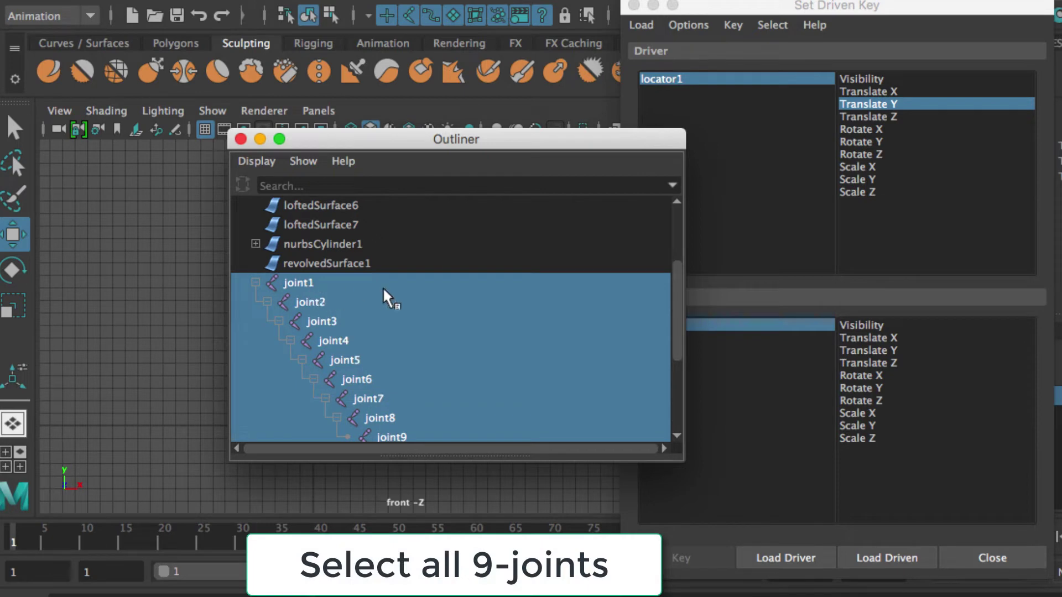
pyautogui.moveTo(678, 296); pyautogui.dragTo(677, 309)
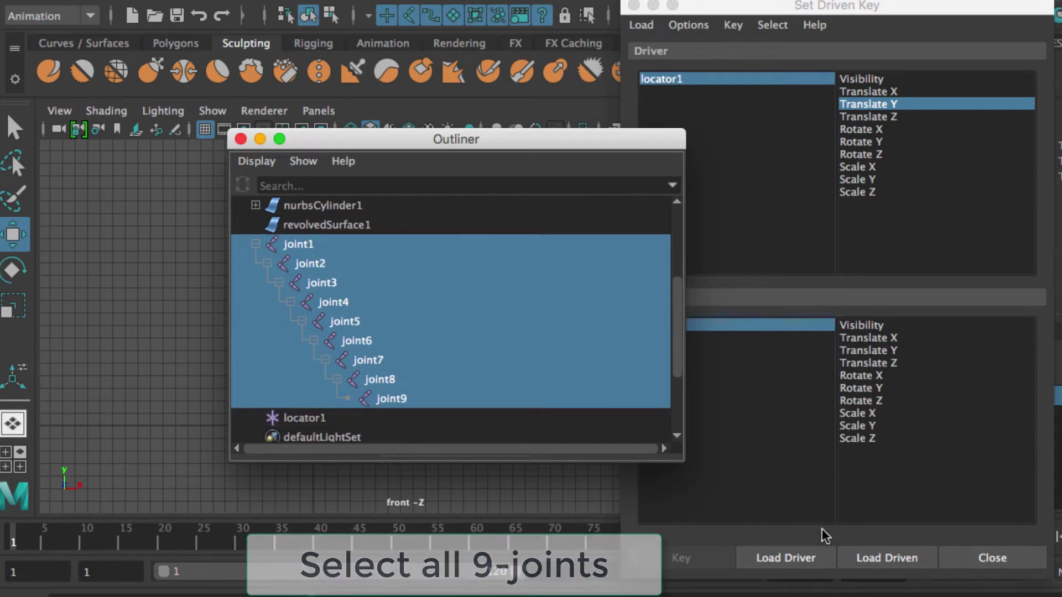
pyautogui.click(883, 558)
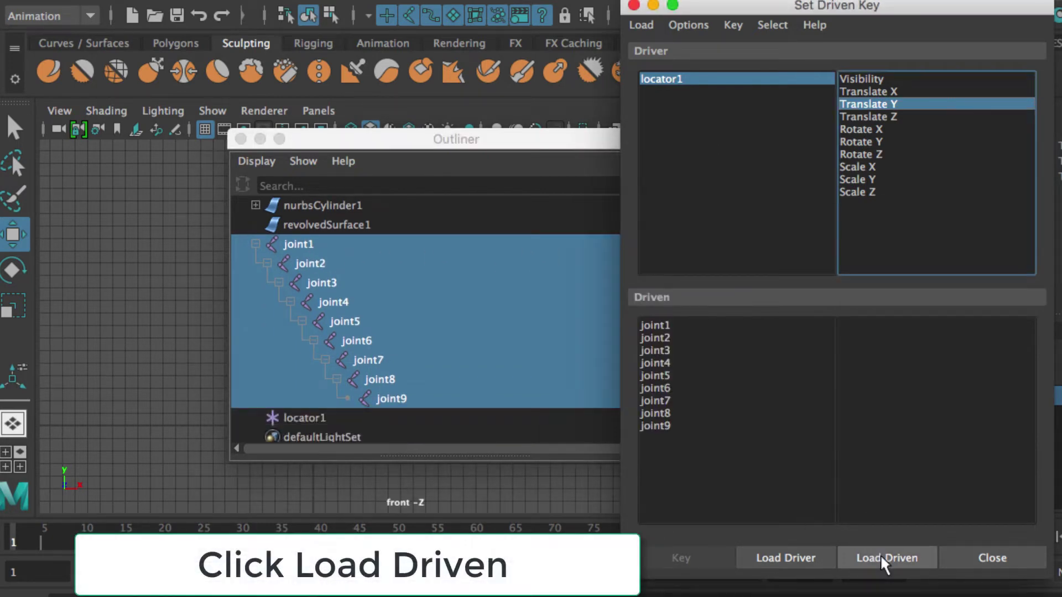
# Step: Choose Scale X for all nine driven joints, close the Outliner and key it against the locator's zero Translate Y
pyautogui.moveTo(661, 326); pyautogui.dragTo(664, 426)
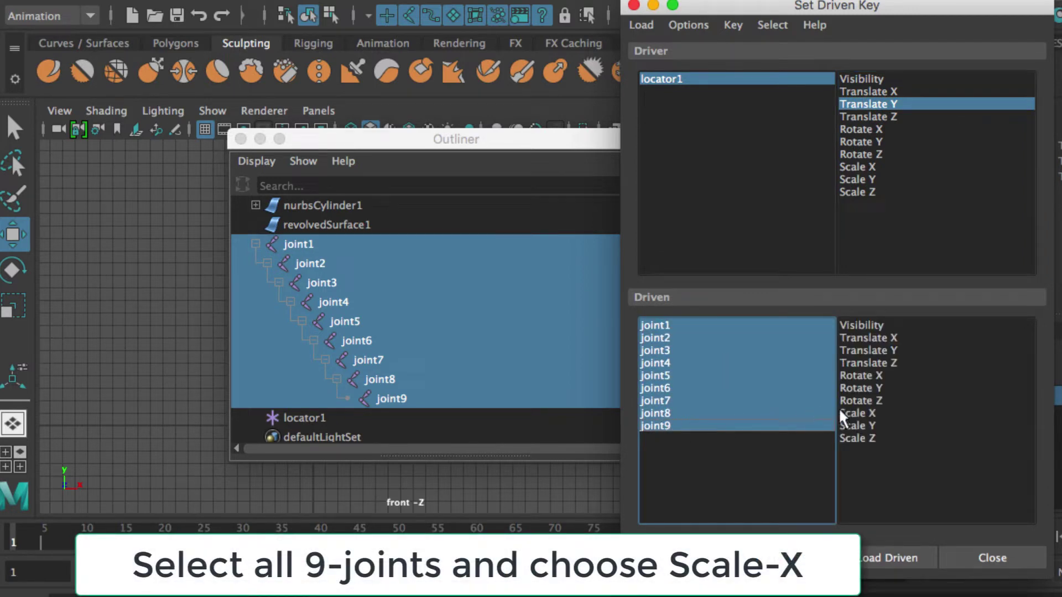
pyautogui.click(861, 415)
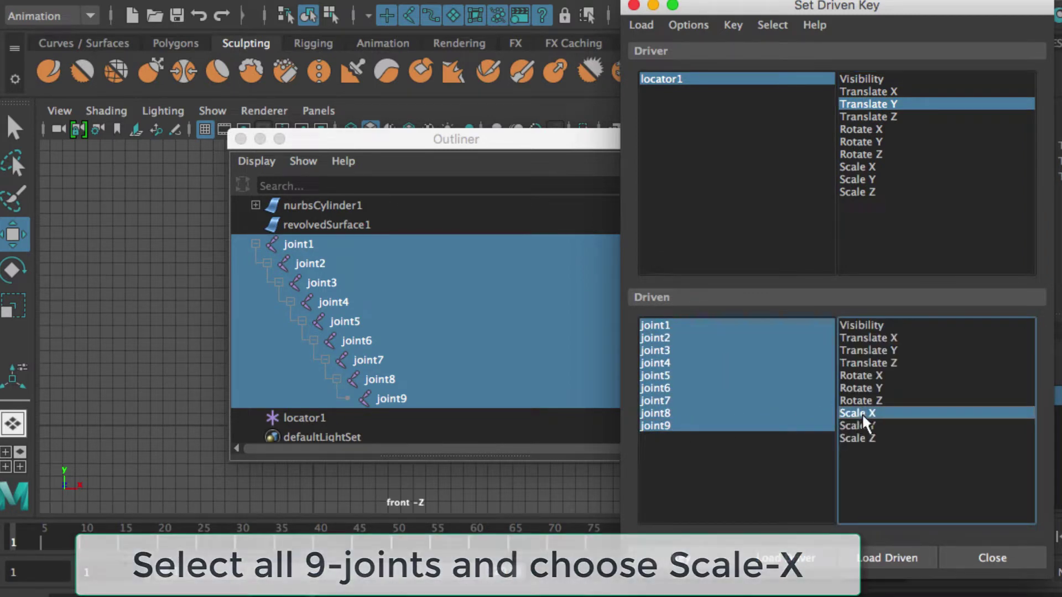
pyautogui.moveTo(570, 140); pyautogui.dragTo(468, 169)
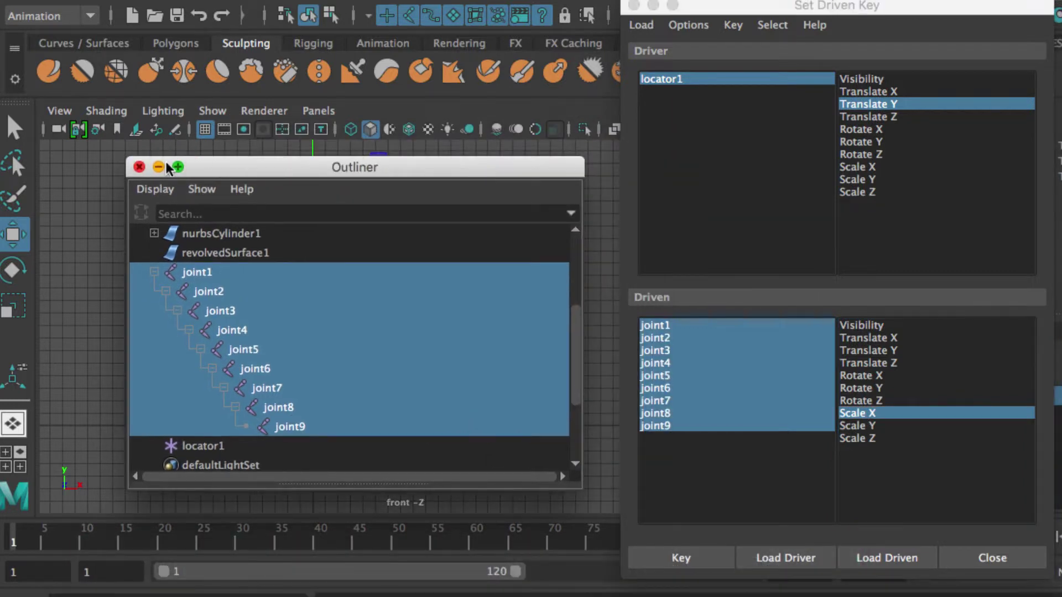
pyautogui.click(139, 167)
pyautogui.moveTo(748, 14)
pyautogui.mouseDown()
pyautogui.moveTo(590, 7)
pyautogui.moveTo(671, 7)
pyautogui.mouseUp()
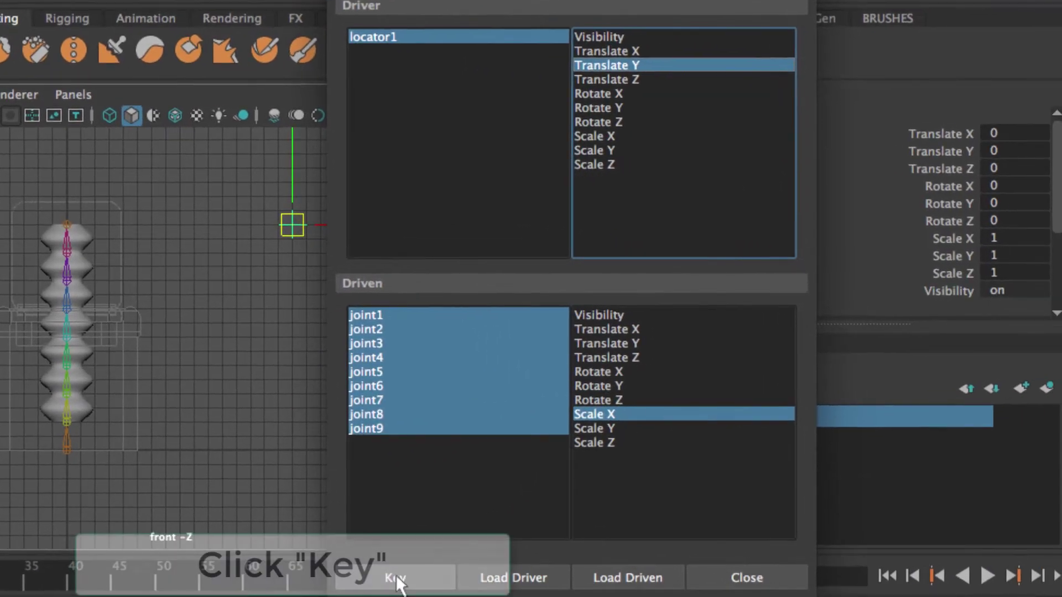
pyautogui.click(457, 563)
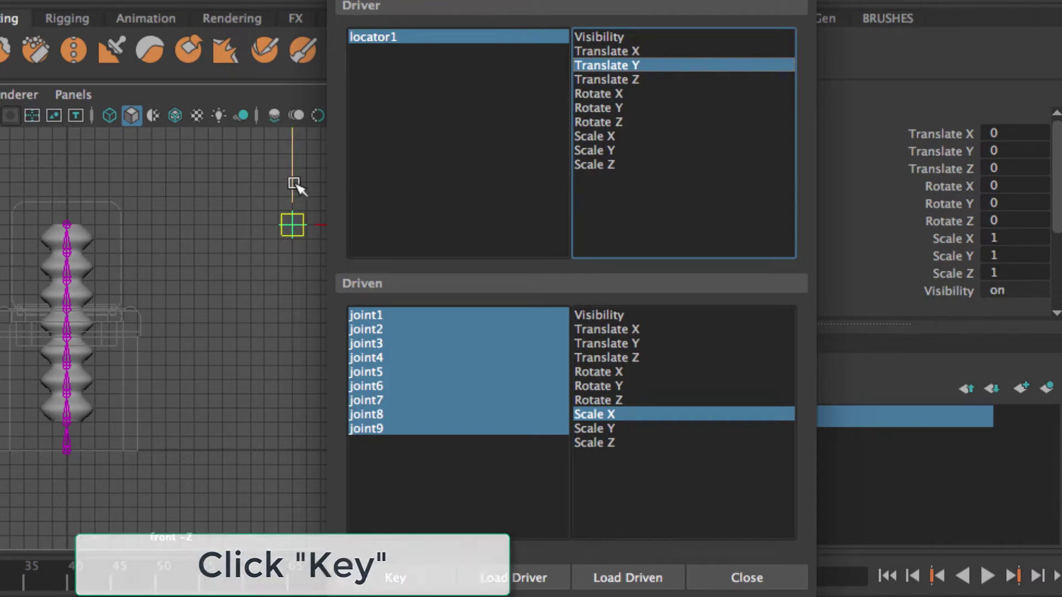
# Step: Lower the locator to Translate Y -14 and key all nine joints there with Scale X at 0.15
pyautogui.moveTo(292, 171); pyautogui.dragTo(292, 287)
pyautogui.moveTo(294, 347); pyautogui.dragTo(295, 422)
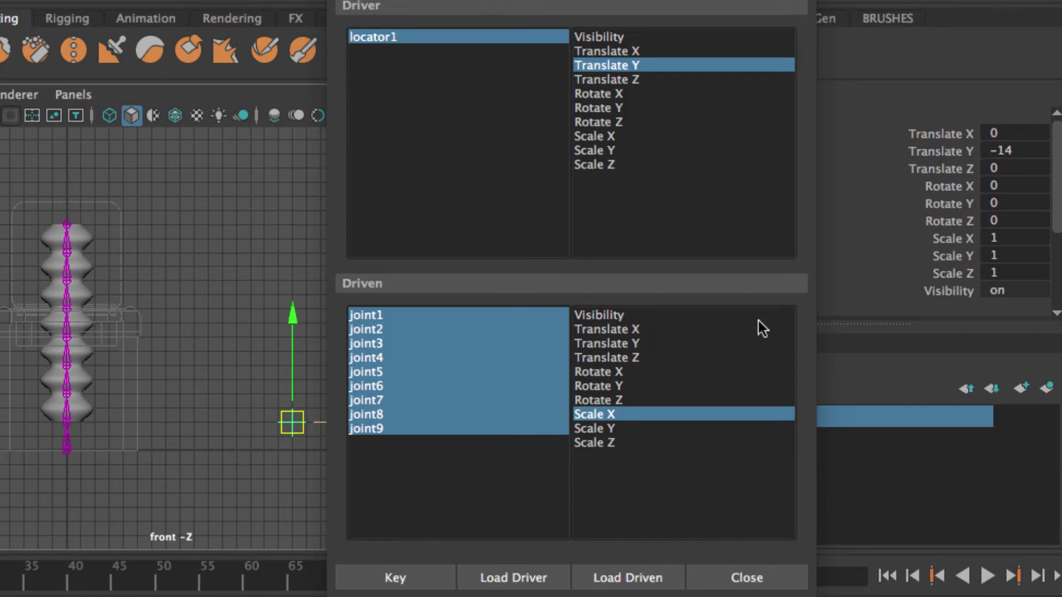
pyautogui.moveTo(373, 316); pyautogui.dragTo(410, 443)
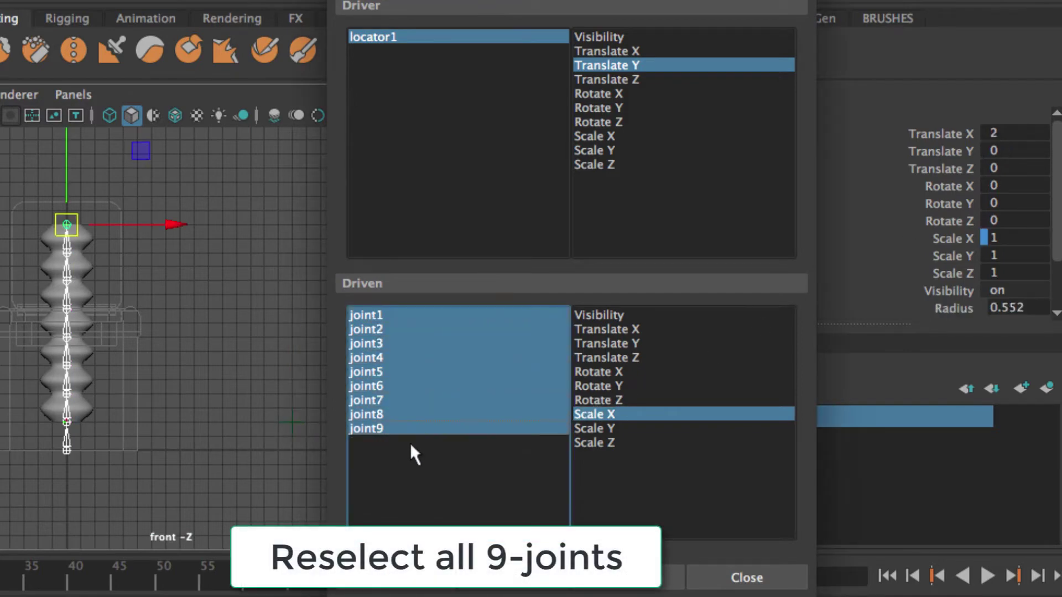
pyautogui.doubleClick(1015, 238)
pyautogui.write('.')
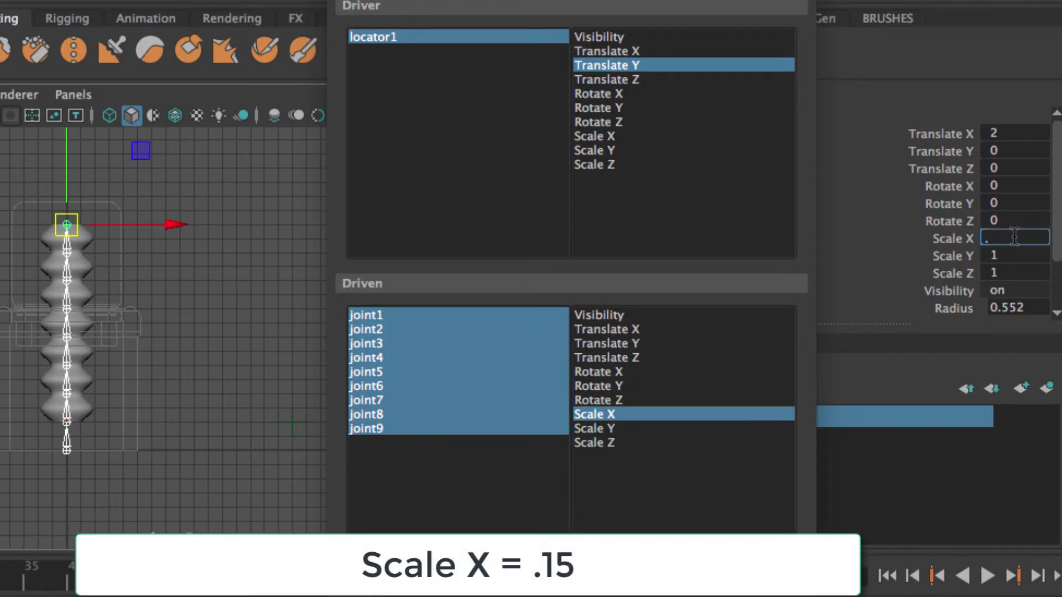
pyautogui.write('15')
pyautogui.press('Return')
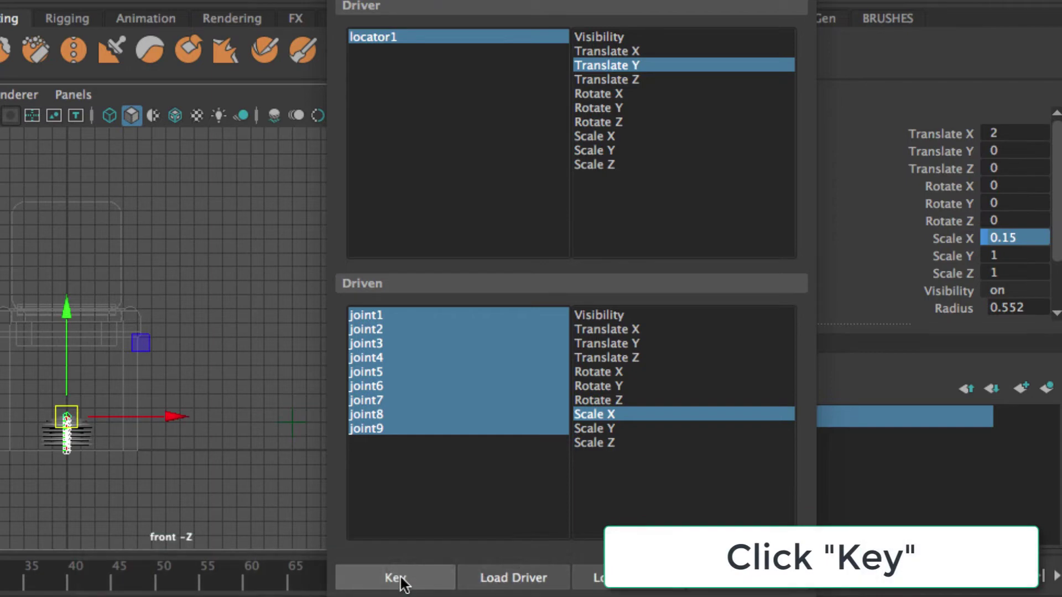
pyautogui.click(400, 578)
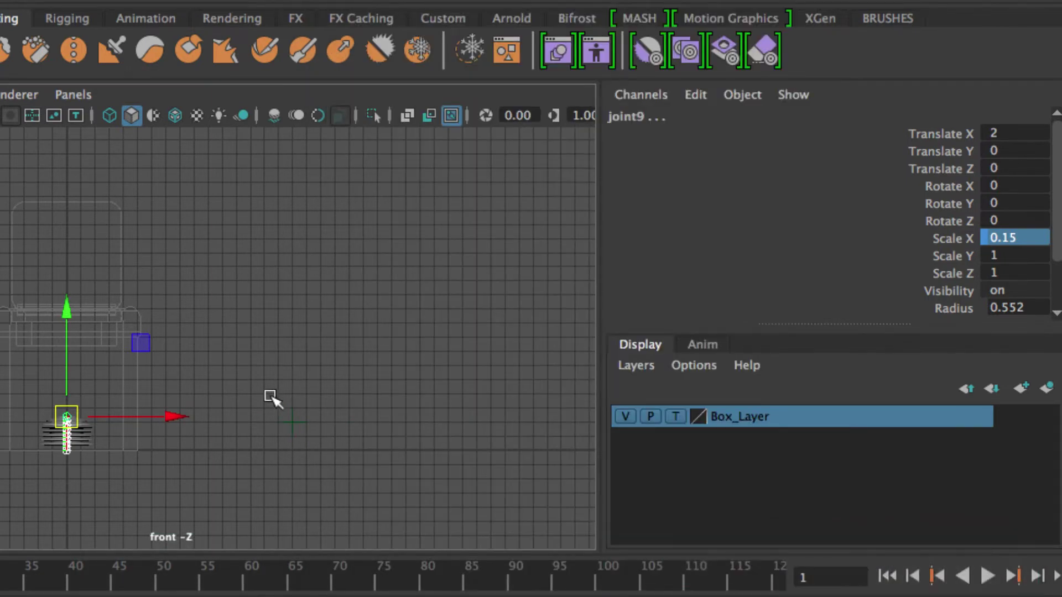
# Step: Select the locator, test the driven scaling by moving it vertically, and reset its Translate Y to 0
pyautogui.moveTo(273, 398); pyautogui.dragTo(335, 467)
pyautogui.moveTo(293, 394); pyautogui.dragTo(330, 224)
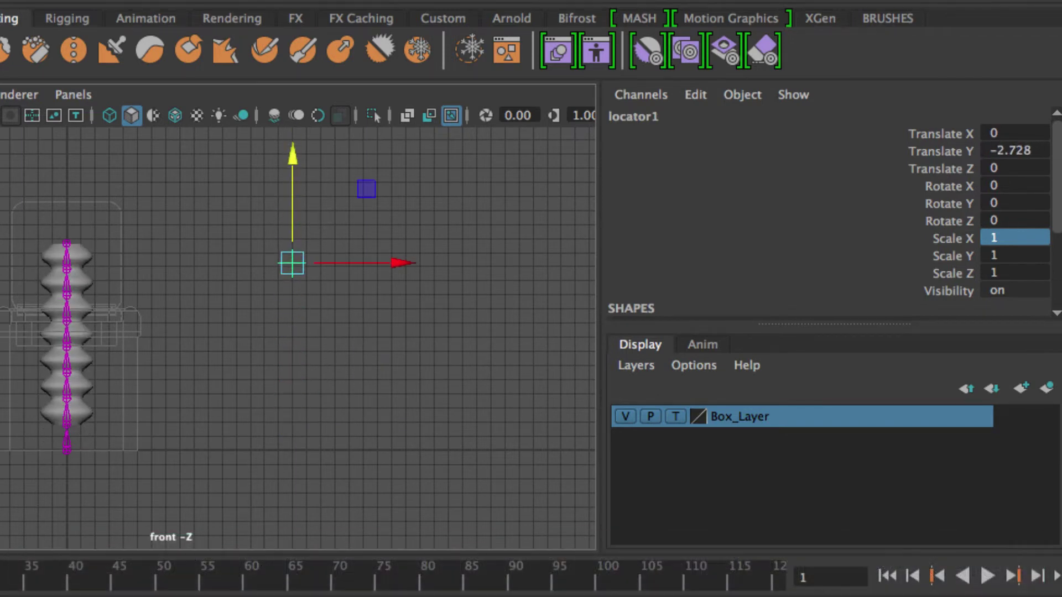
pyautogui.hotkey('ctrl', 'z')
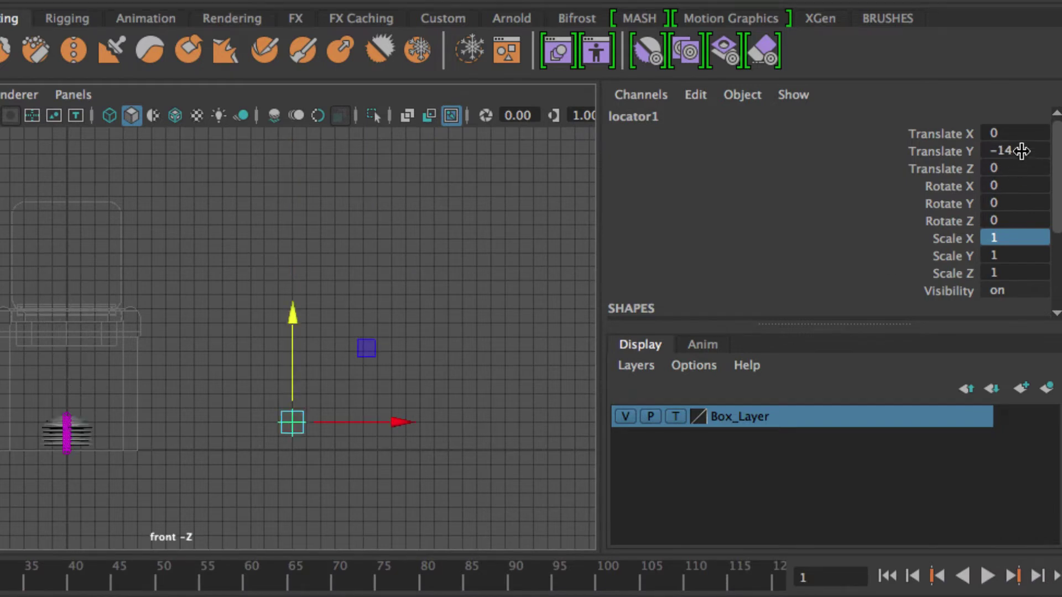
pyautogui.doubleClick(1021, 150)
pyautogui.write('0')
pyautogui.press('Return')
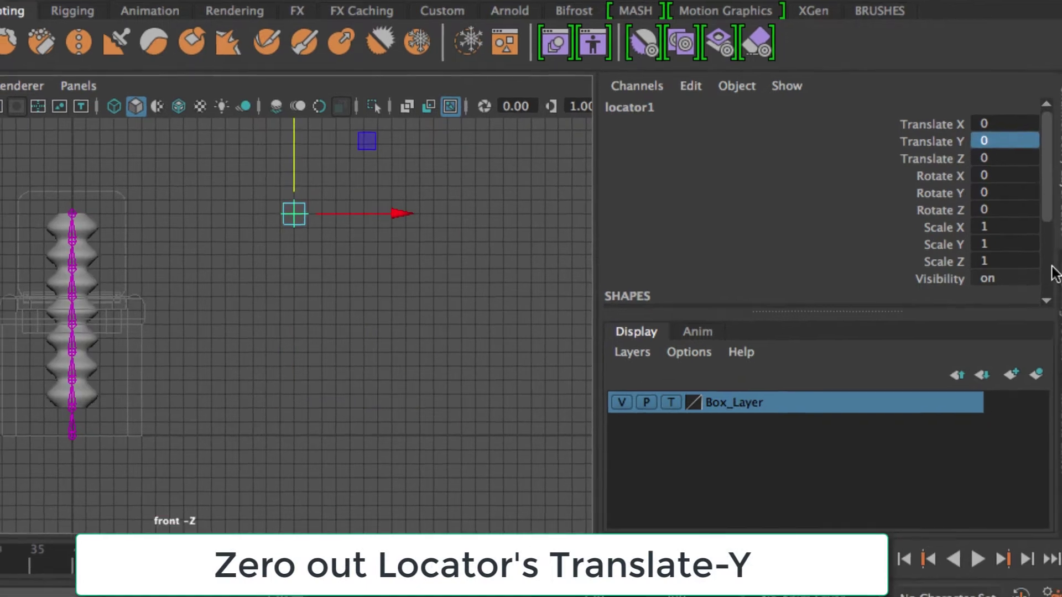
# Step: Enable the minimum Y translation limit in locator1's limit information and set it to -14
pyautogui.click(1053, 403)
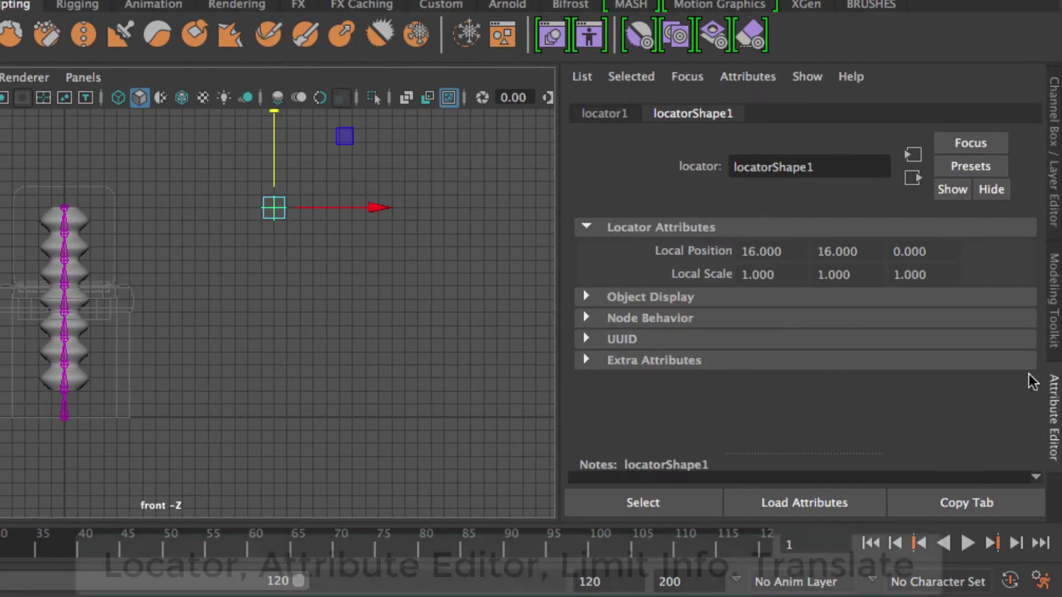
pyautogui.click(604, 113)
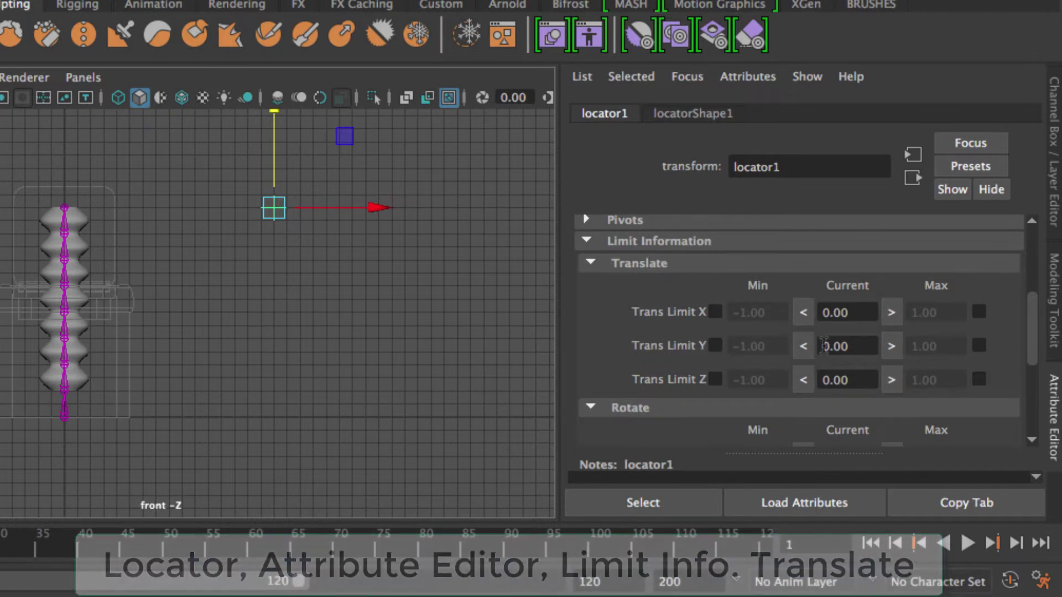
pyautogui.click(716, 346)
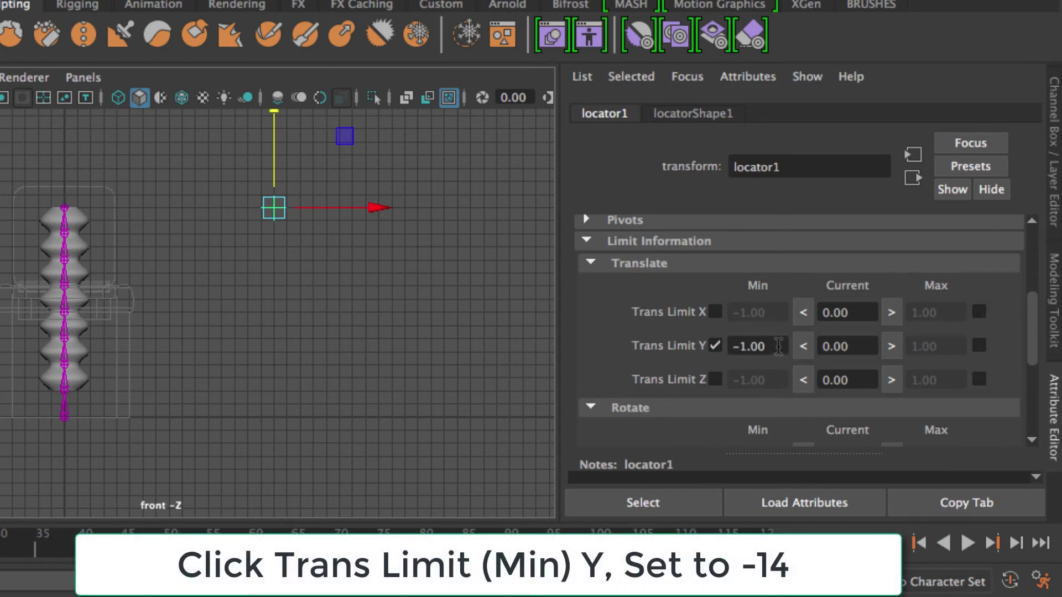
pyautogui.press('Tab')
pyautogui.write('-')
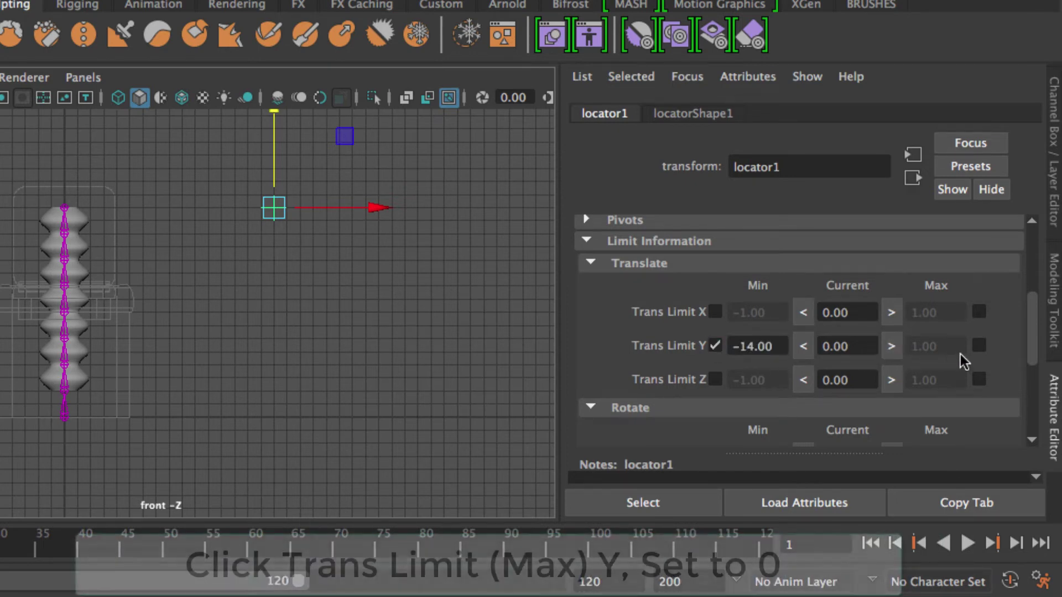
# Step: Enable the maximum Y translation limit of locator1 and set it to 0
pyautogui.click(978, 347)
pyautogui.moveTo(959, 345); pyautogui.dragTo(882, 350)
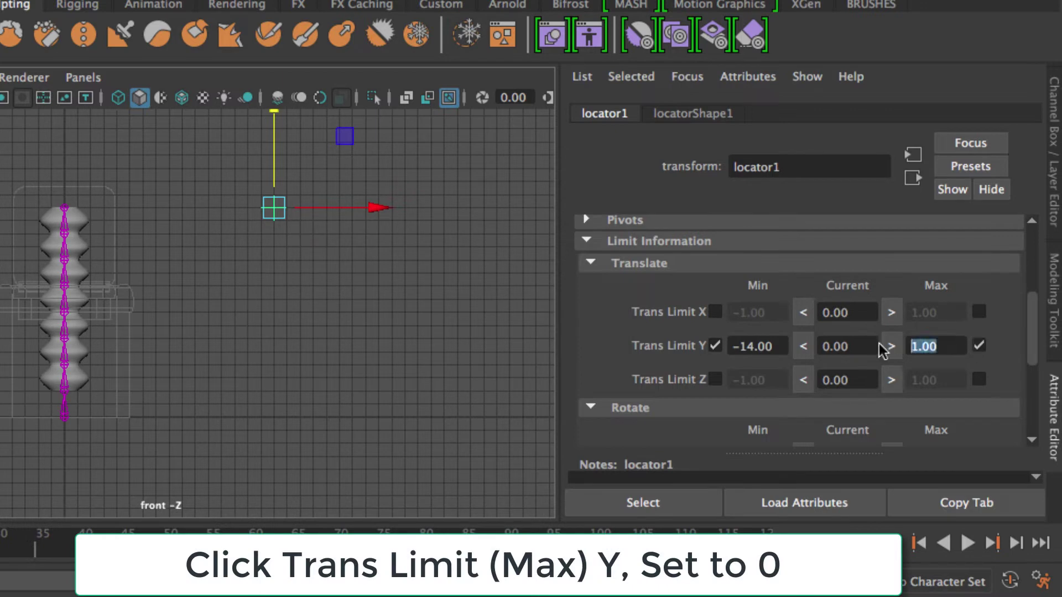
pyautogui.write('0')
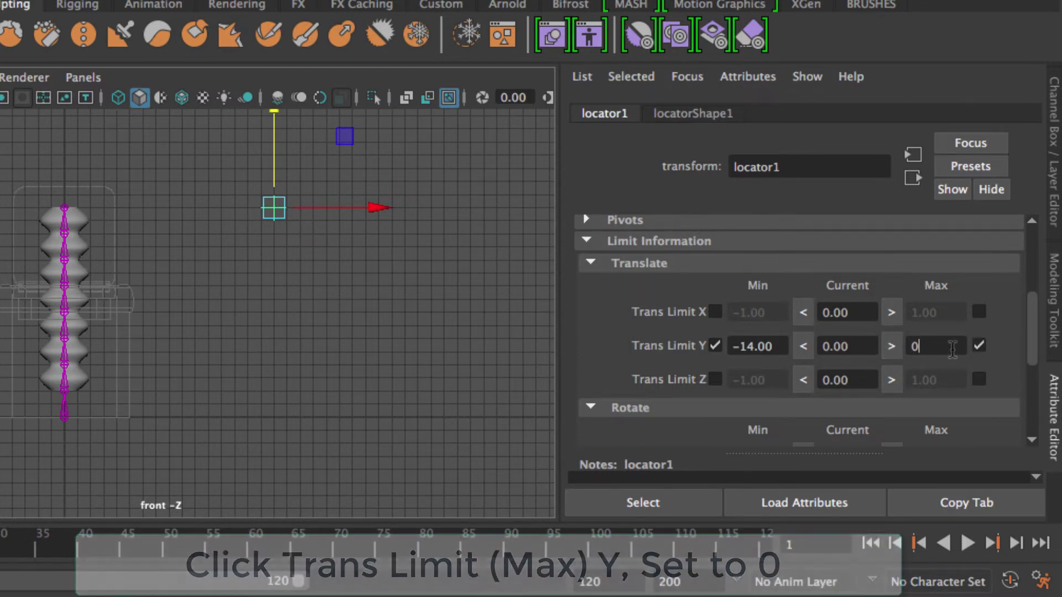
# Step: Apply the maximum Y translation limit of 0 and test it by trying to move locator1 upward
pyautogui.press('Return')
pyautogui.moveTo(273, 166); pyautogui.dragTo(354, 33)
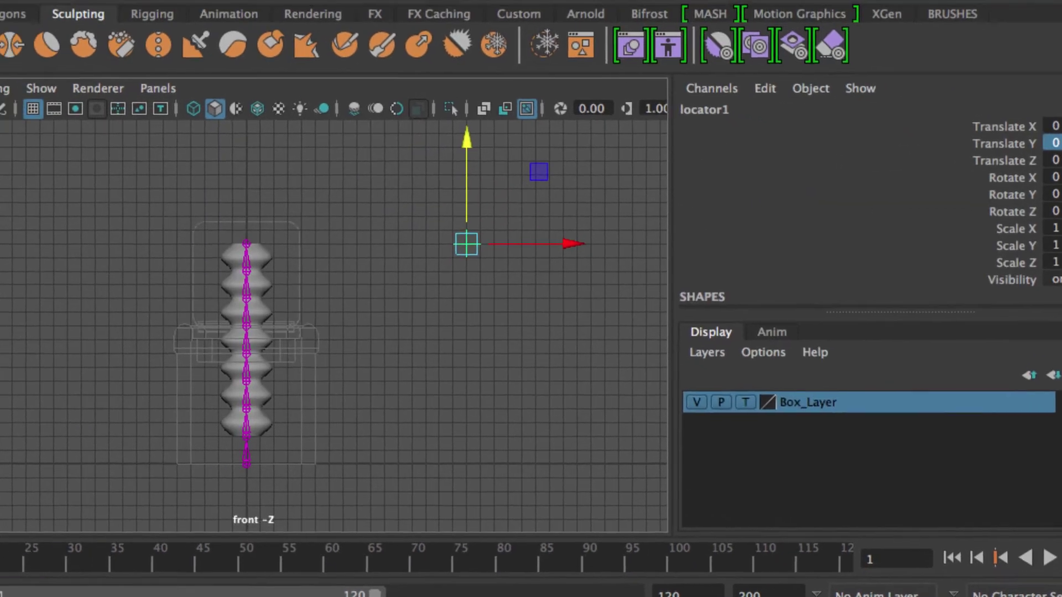
# Step: Switch to the Rigging menu set and create an IK spline handle from the spring's lowest joint to its top joint
pyautogui.click(49, 33)
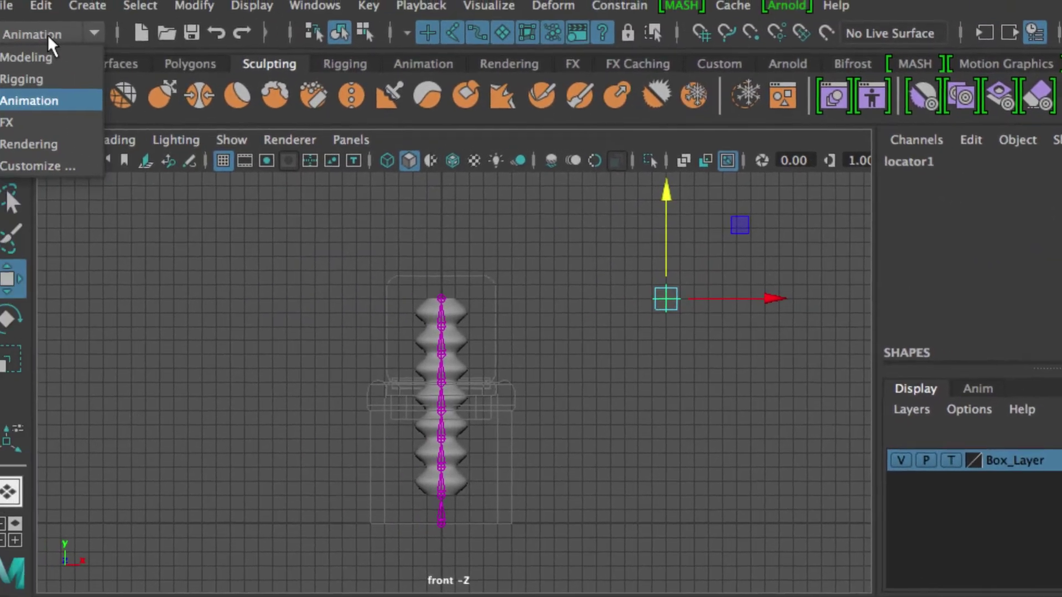
pyautogui.click(40, 83)
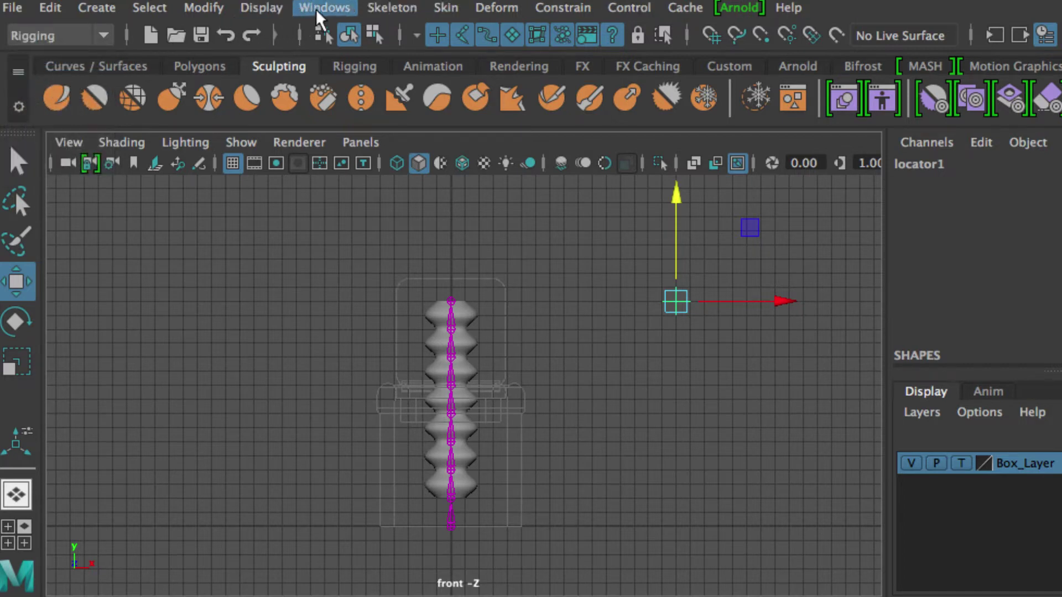
pyautogui.click(414, 13)
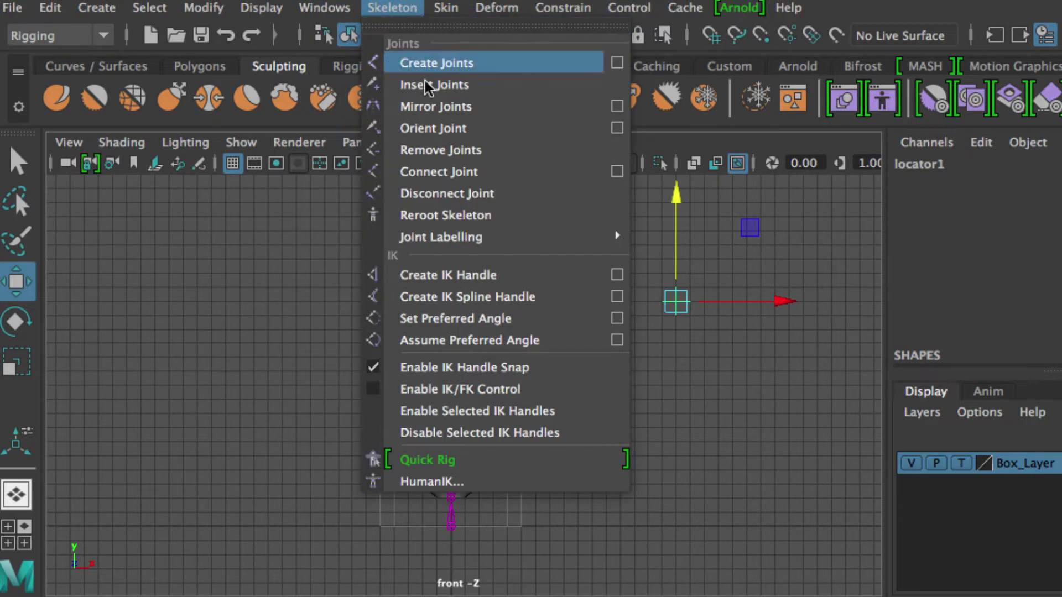
pyautogui.click(479, 299)
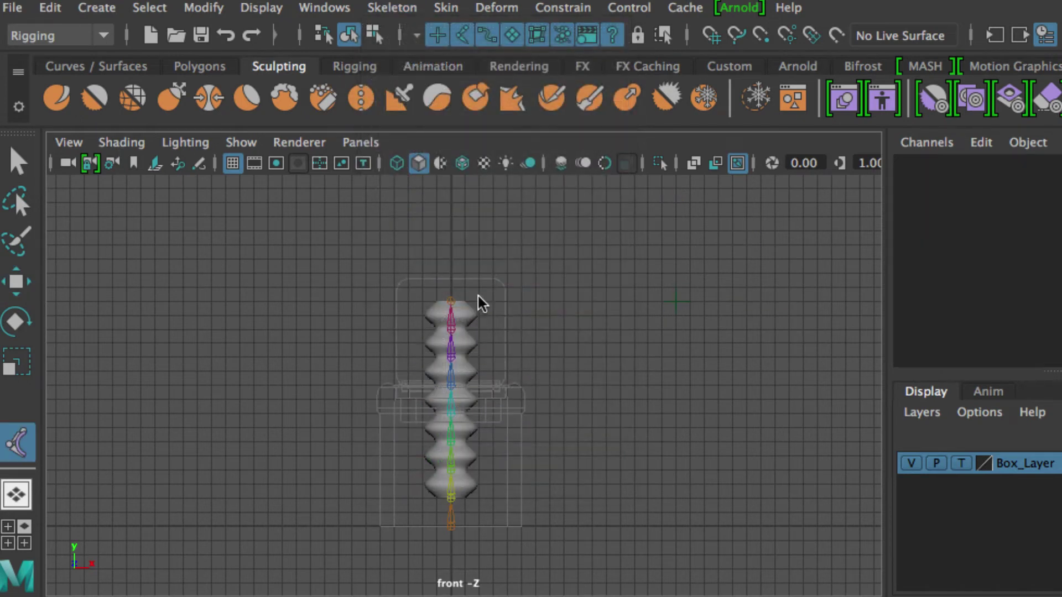
pyautogui.click(452, 529)
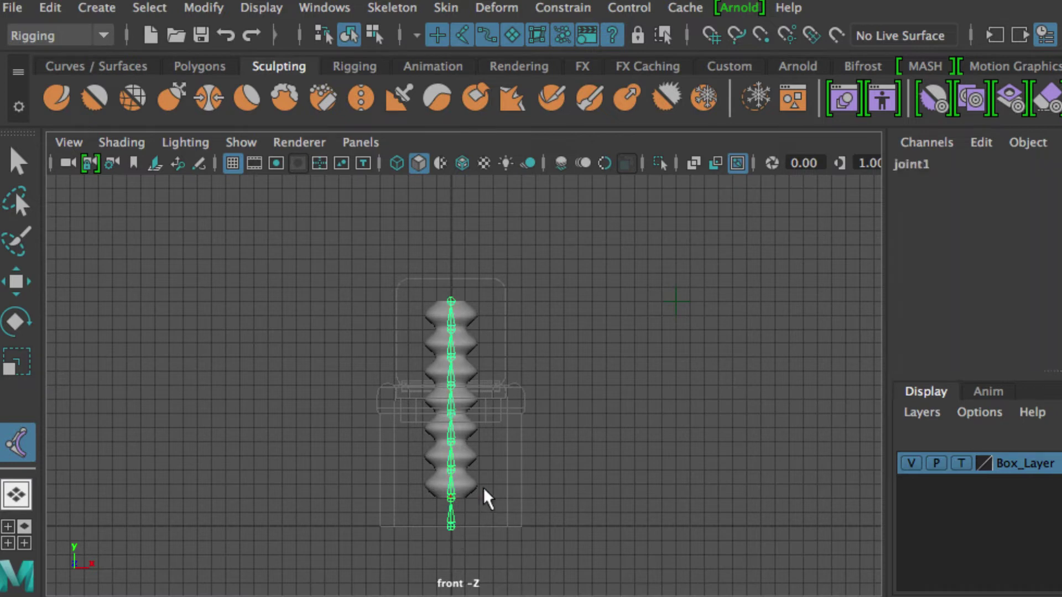
pyautogui.click(451, 302)
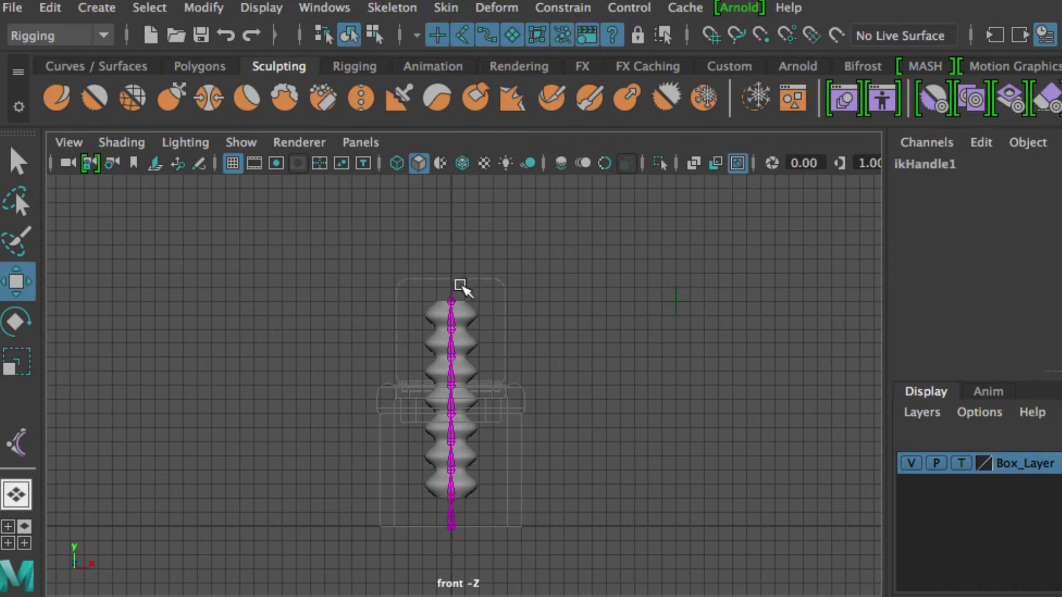
# Step: Display only NURBS curves and NURBS CVs in the front view, with the IK curve in control vertex mode
pyautogui.click(246, 144)
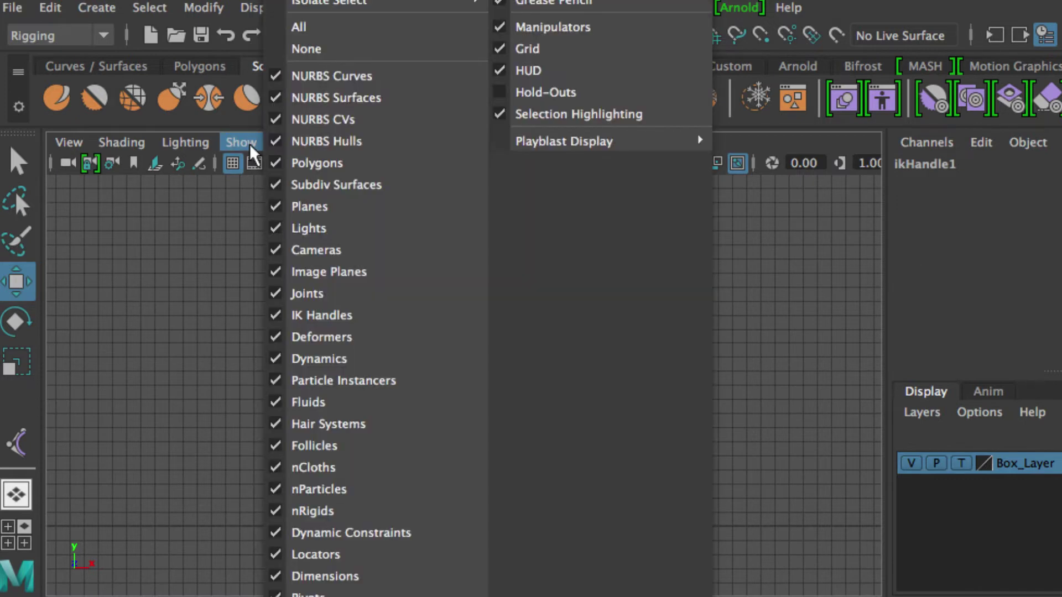
pyautogui.click(307, 59)
pyautogui.click(244, 144)
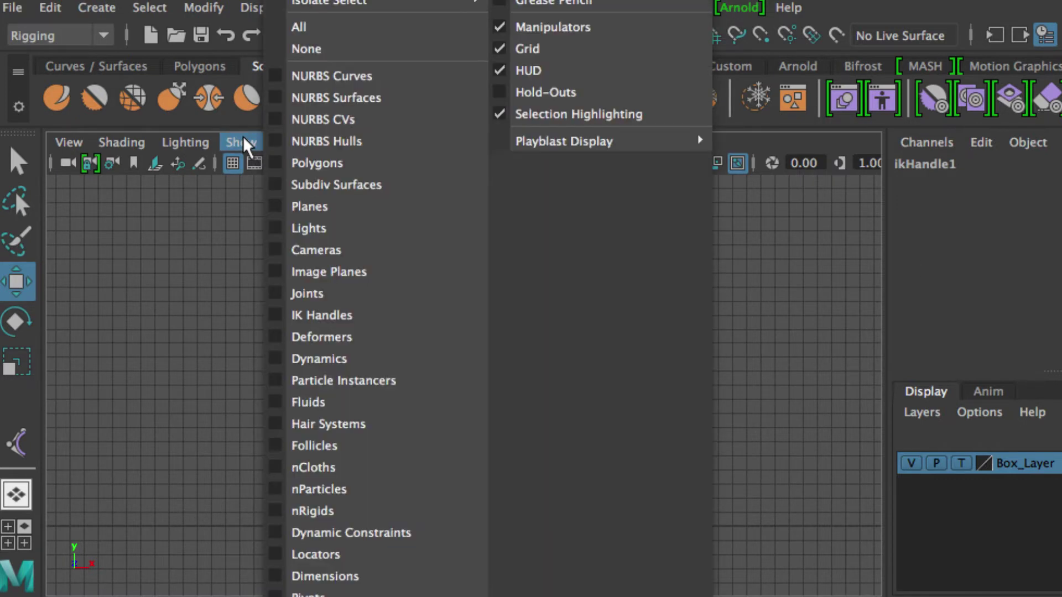
pyautogui.click(309, 78)
pyautogui.moveTo(451, 359); pyautogui.dragTo(344, 238, button='right')
pyautogui.click(255, 145)
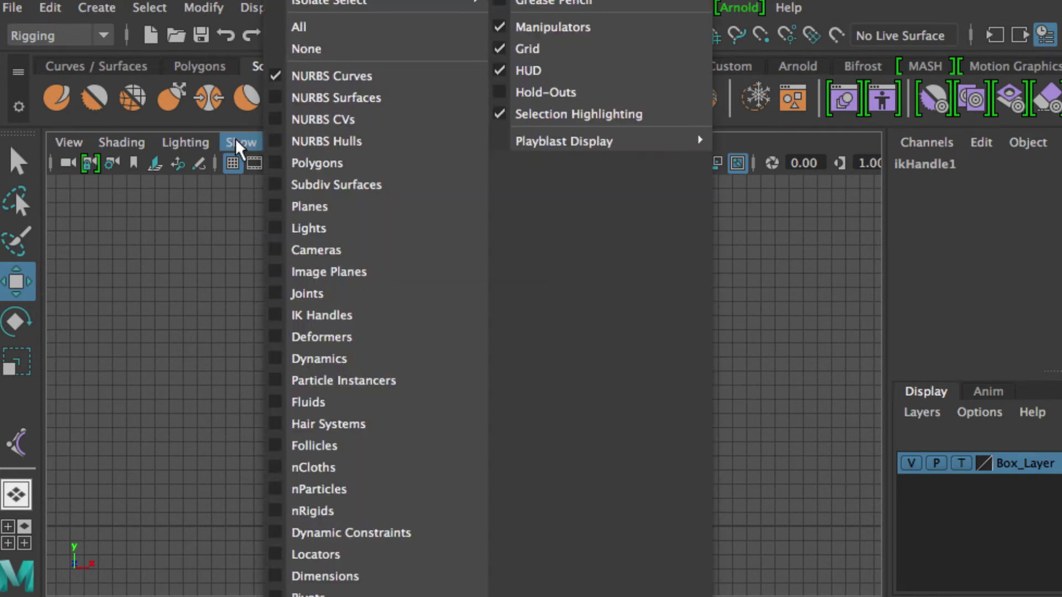
pyautogui.click(288, 114)
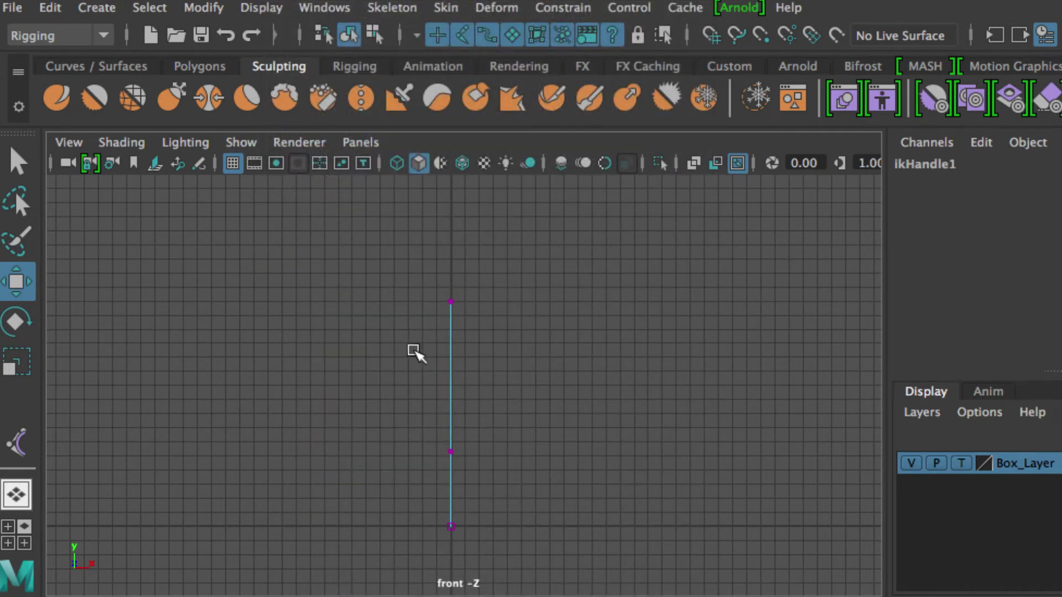
# Step: Select the second control vertex from the curve's upper end and display all object types again
pyautogui.moveTo(415, 351); pyautogui.dragTo(496, 393)
pyautogui.click(241, 142)
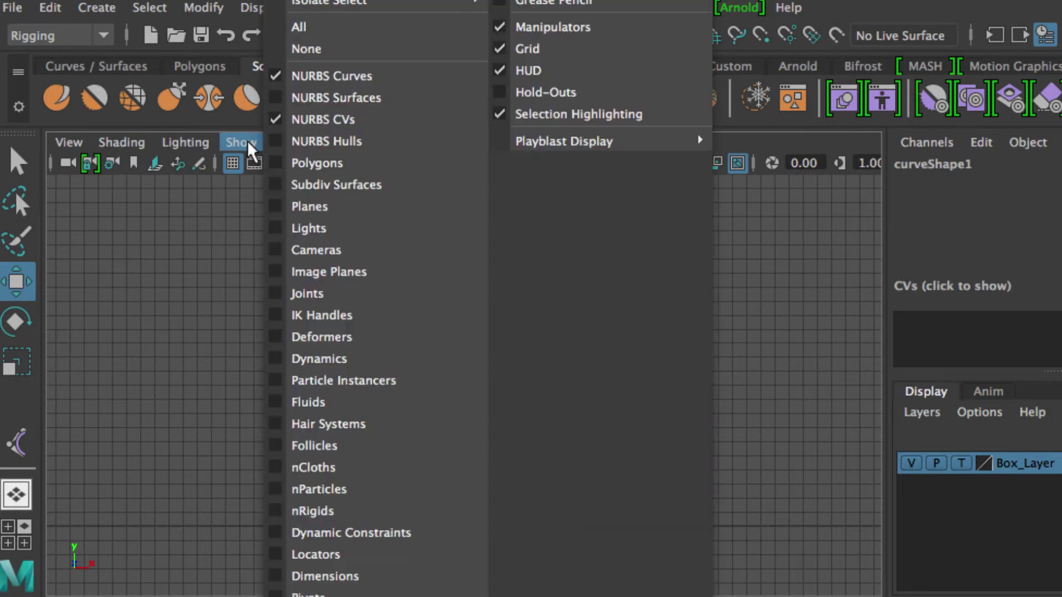
pyautogui.click(301, 26)
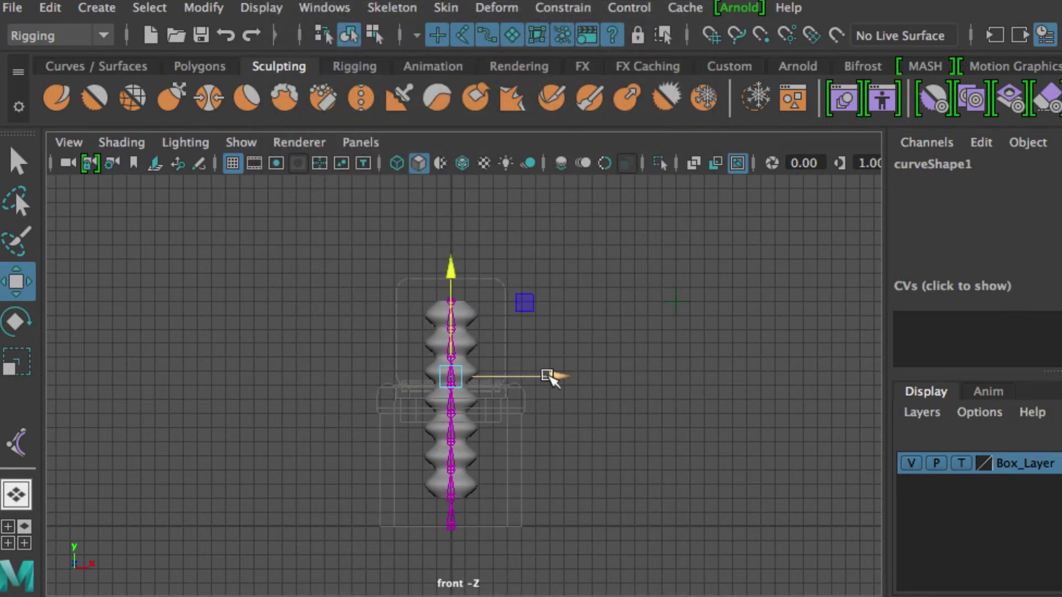
# Step: Try bending the spring by moving the curve's control vertices sideways, including the top one, undoing each move
pyautogui.moveTo(553, 374); pyautogui.dragTo(449, 361)
pyautogui.hotkey('ctrl', 'z')
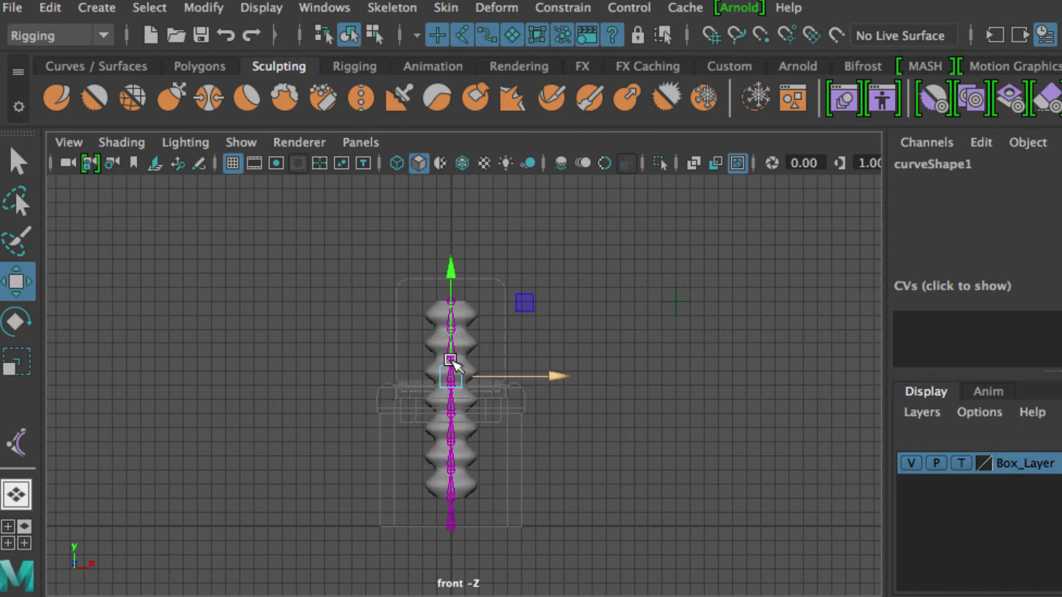
pyautogui.hotkey('ctrl', 'z')
pyautogui.moveTo(457, 450); pyautogui.dragTo(542, 445)
pyautogui.hotkey('ctrl', 'z')
pyautogui.hotkey('ctrl', 'z')
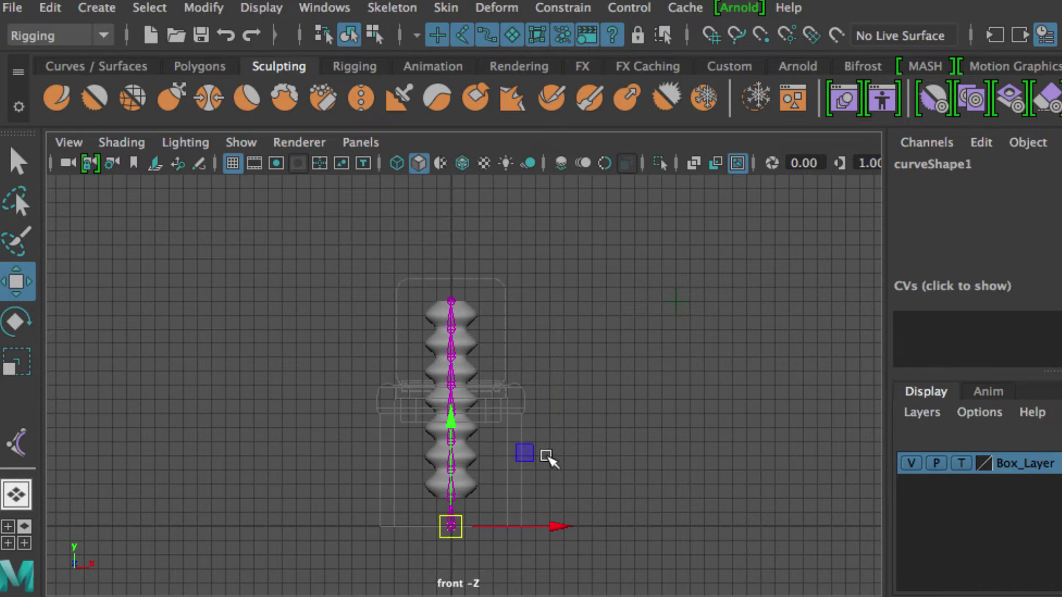
pyautogui.hotkey('ctrl', 'z')
pyautogui.hotkey('ctrl', 'z')
pyautogui.moveTo(559, 306); pyautogui.dragTo(640, 319)
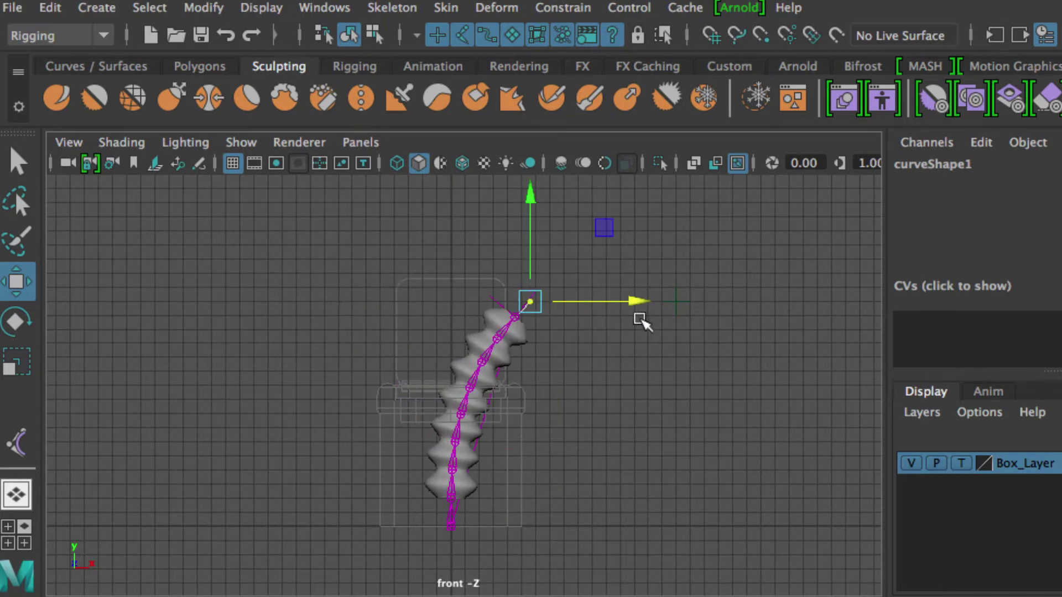
pyautogui.hotkey('ctrl', 'z')
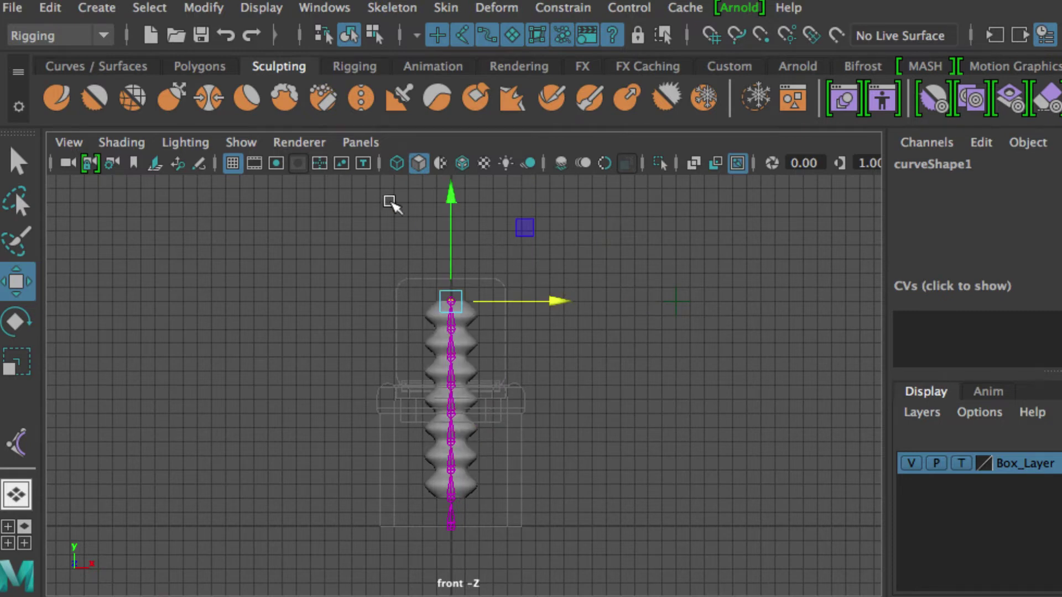
# Step: Hide all object types in the front view except NURBS curves
pyautogui.click(241, 142)
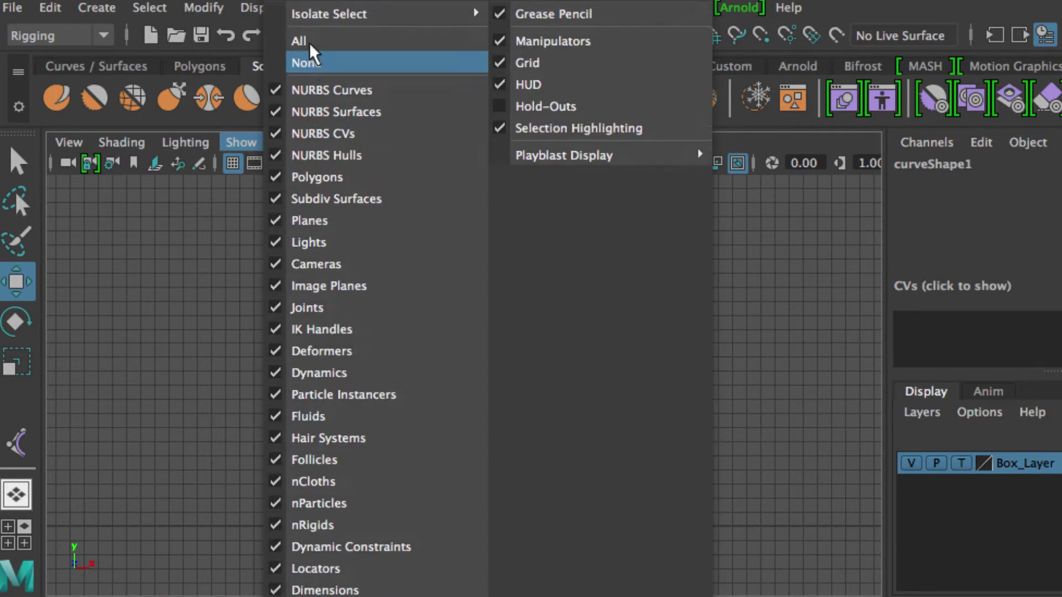
pyautogui.click(311, 62)
pyautogui.click(241, 143)
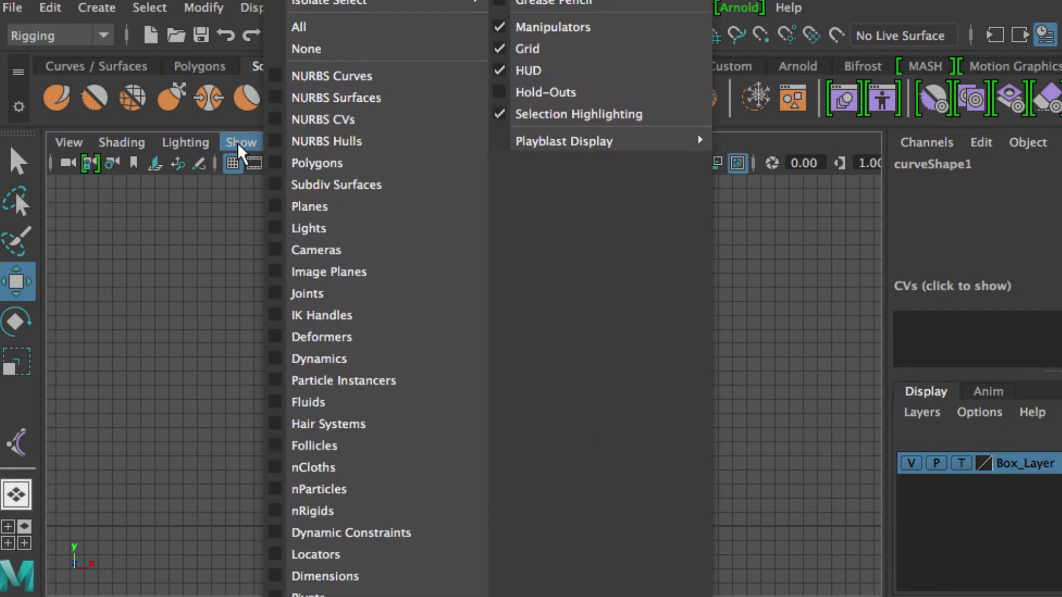
pyautogui.click(309, 76)
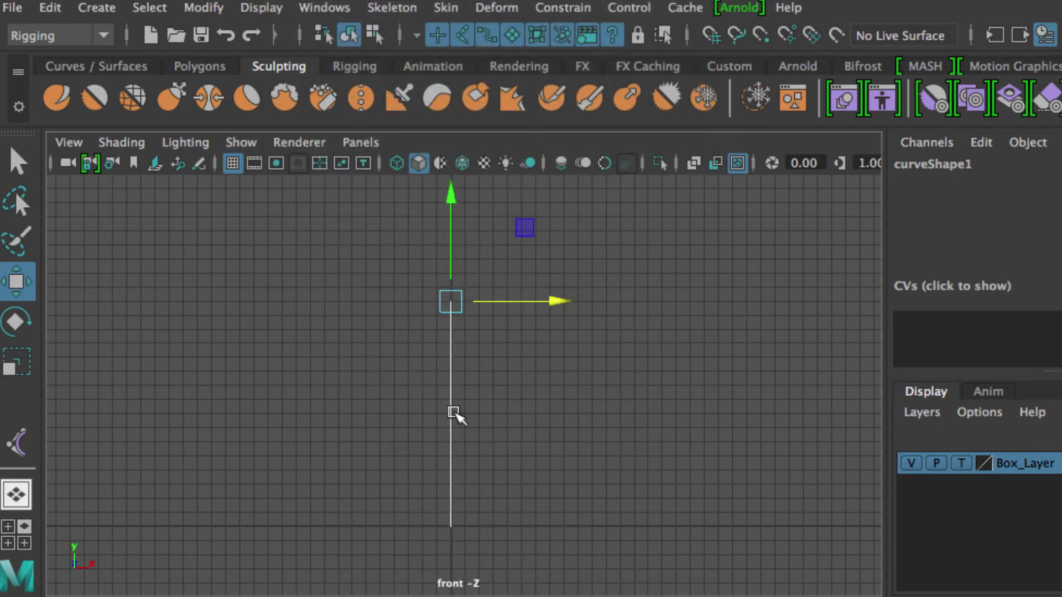
# Step: Pick a curve point at the upper end of the IK curve and create a Point On Curve deformer there
pyautogui.moveTo(452, 414); pyautogui.dragTo(454, 177, button='right')
pyautogui.click(559, 188)
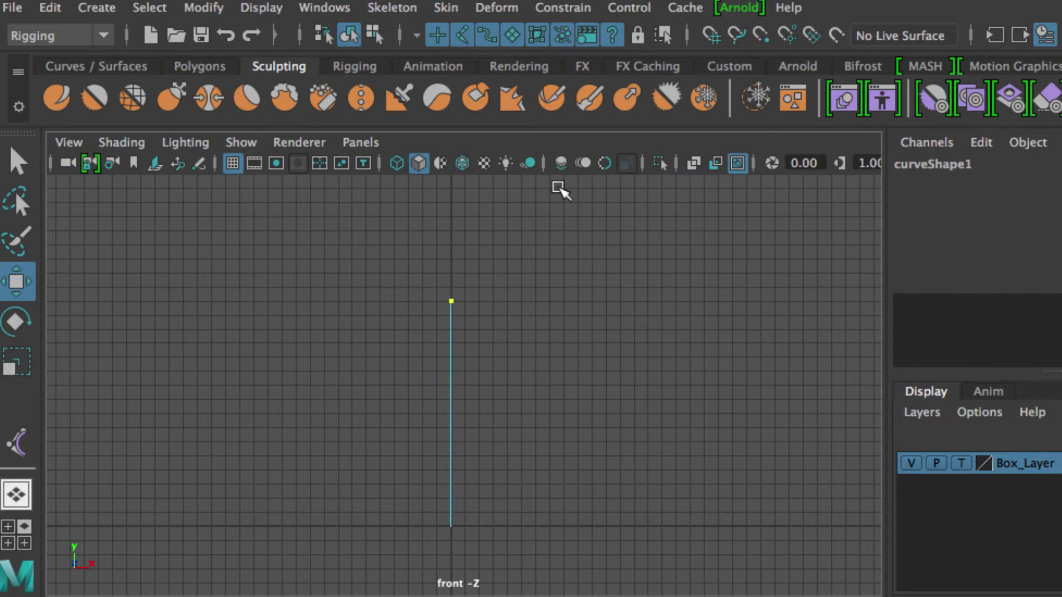
pyautogui.click(495, 8)
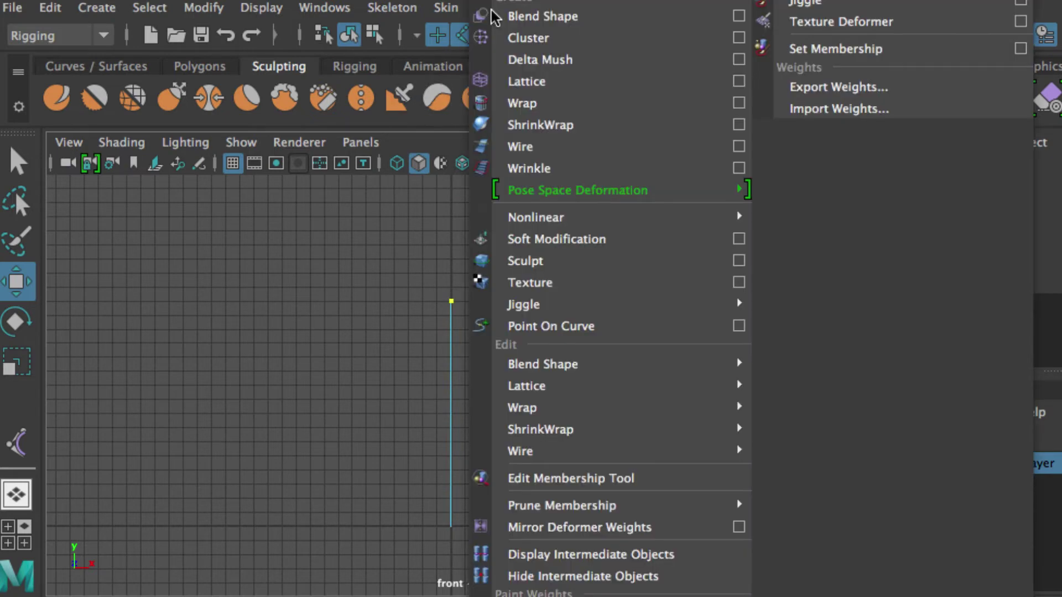
pyautogui.click(558, 327)
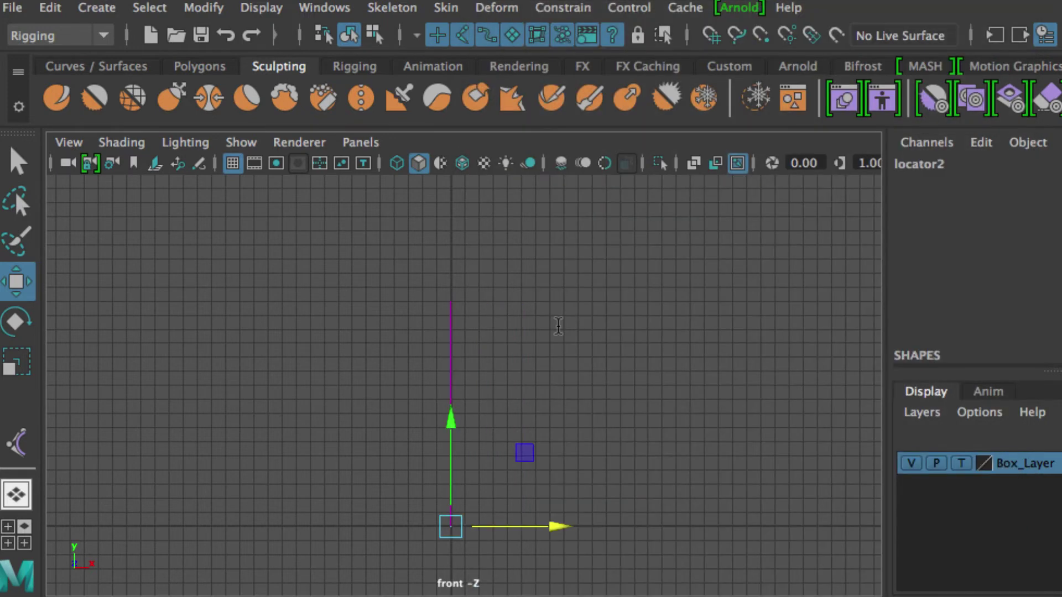
# Step: Display locators in the front view as well and center the pivot of locator2
pyautogui.click(243, 142)
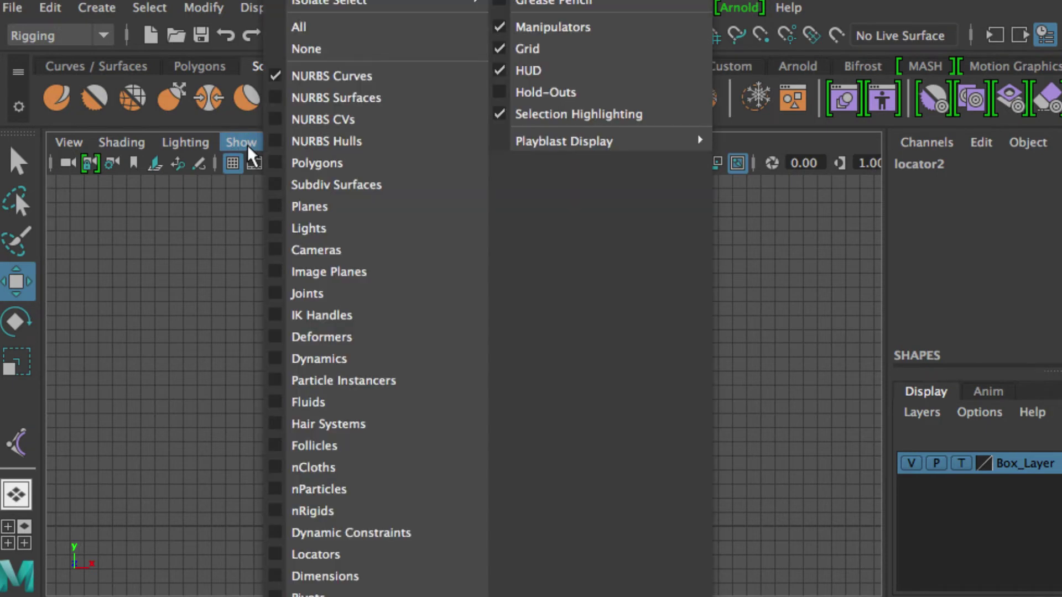
pyautogui.click(298, 555)
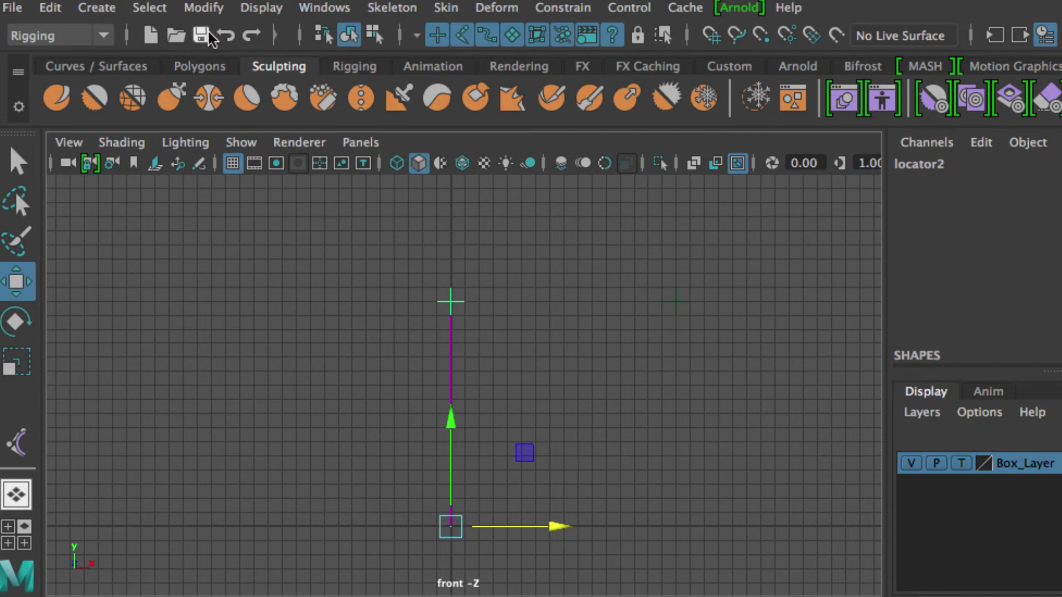
pyautogui.click(202, 7)
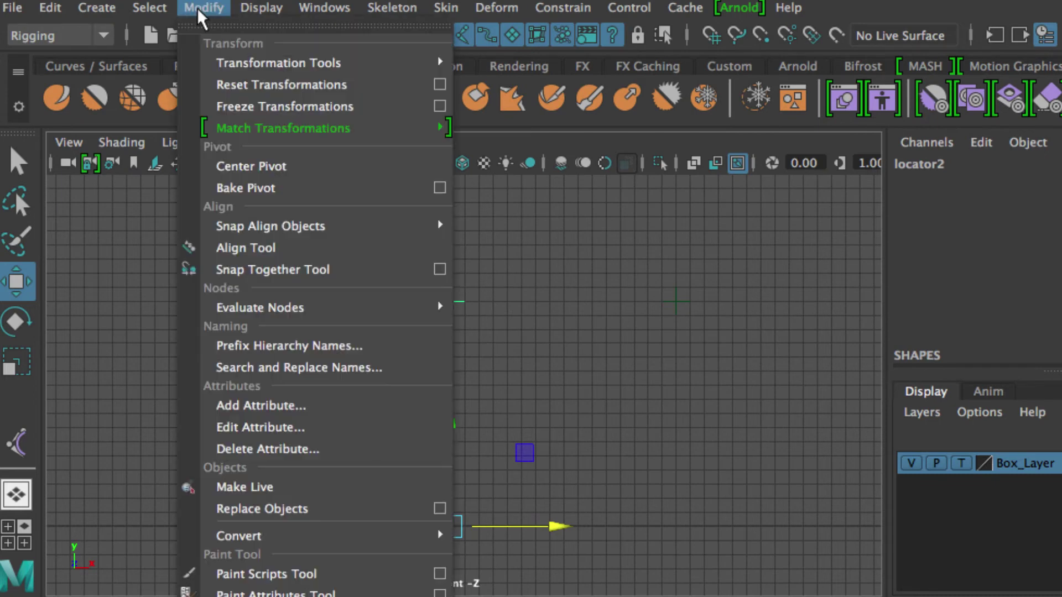
pyautogui.click(250, 168)
# Step: Test locator2 by moving it sideways with each move undone, redisplay all object types, and clear the selection
pyautogui.moveTo(457, 307); pyautogui.dragTo(358, 314)
pyautogui.hotkey('ctrl', 'z')
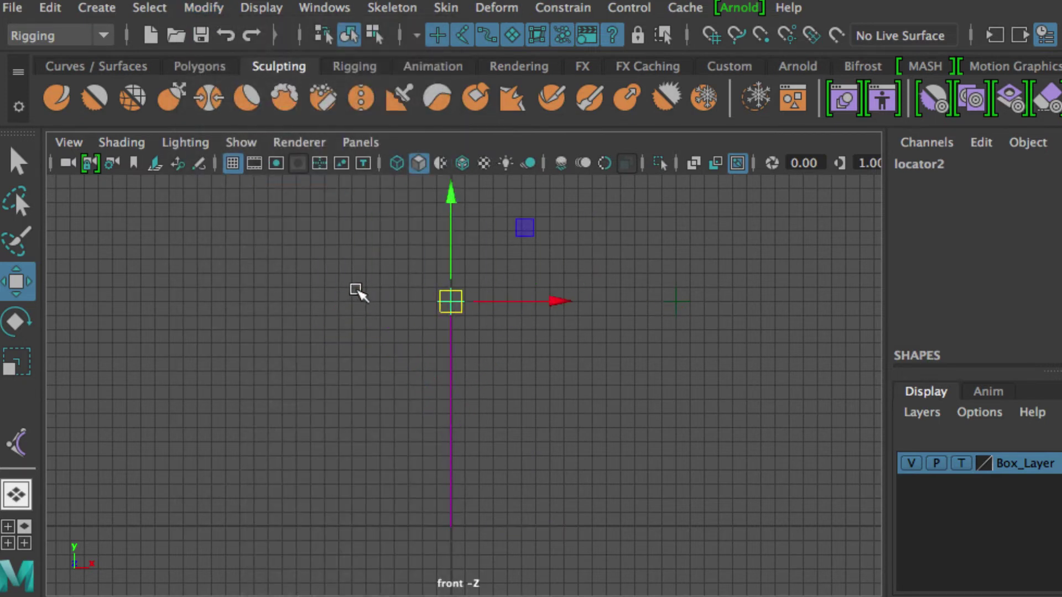
pyautogui.click(238, 142)
pyautogui.click(302, 27)
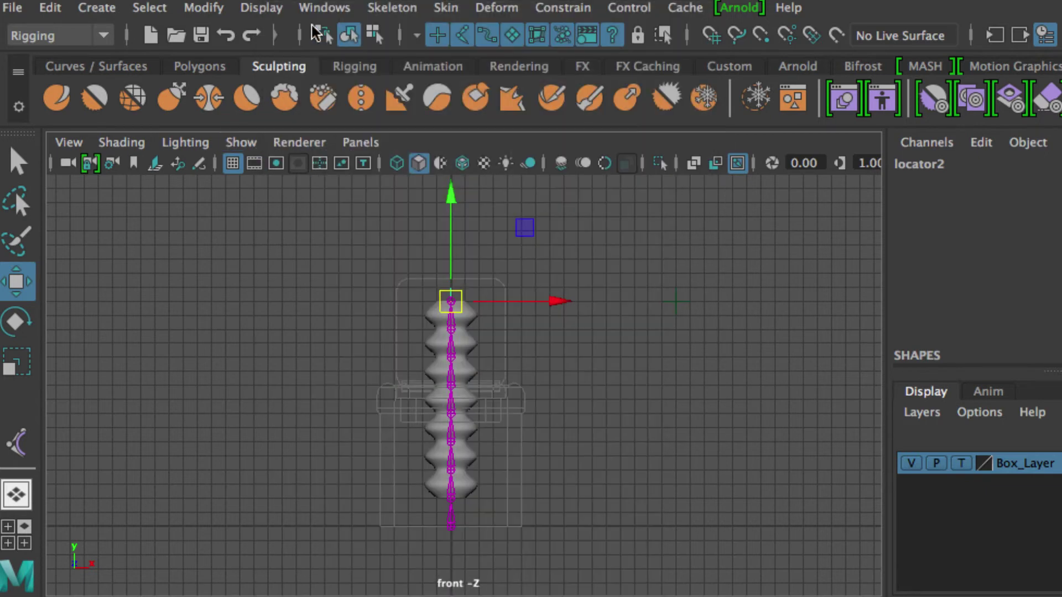
pyautogui.moveTo(456, 309); pyautogui.dragTo(535, 306)
pyautogui.hotkey('ctrl', 'z')
pyautogui.click(620, 227)
# Step: Open the Outliner, place it clear of the spring, and bring locator1 and locator2 into view in its list
pyautogui.scroll(-1, 619, 227)
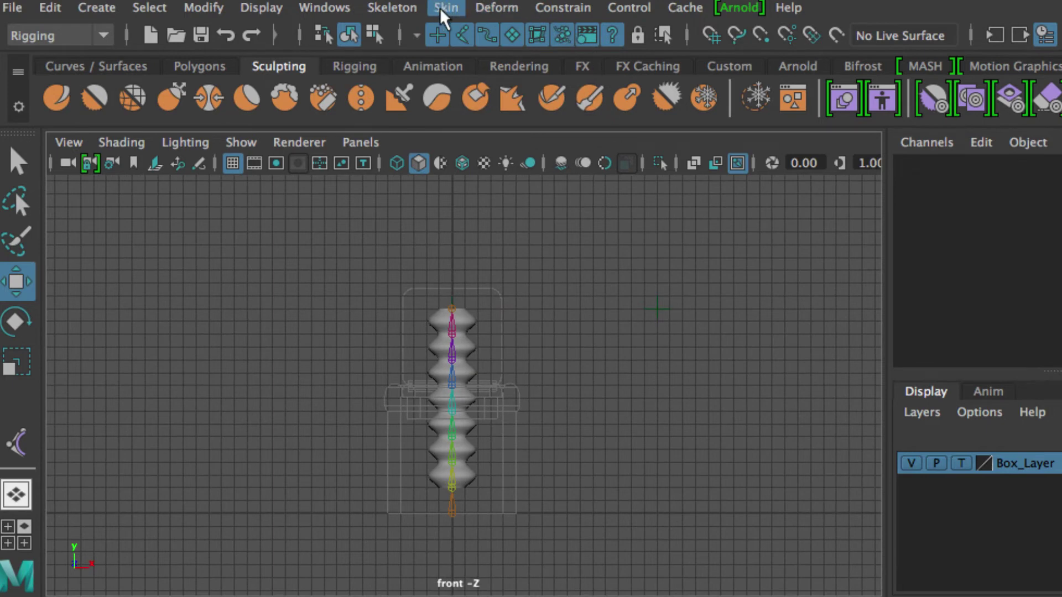
pyautogui.click(326, 7)
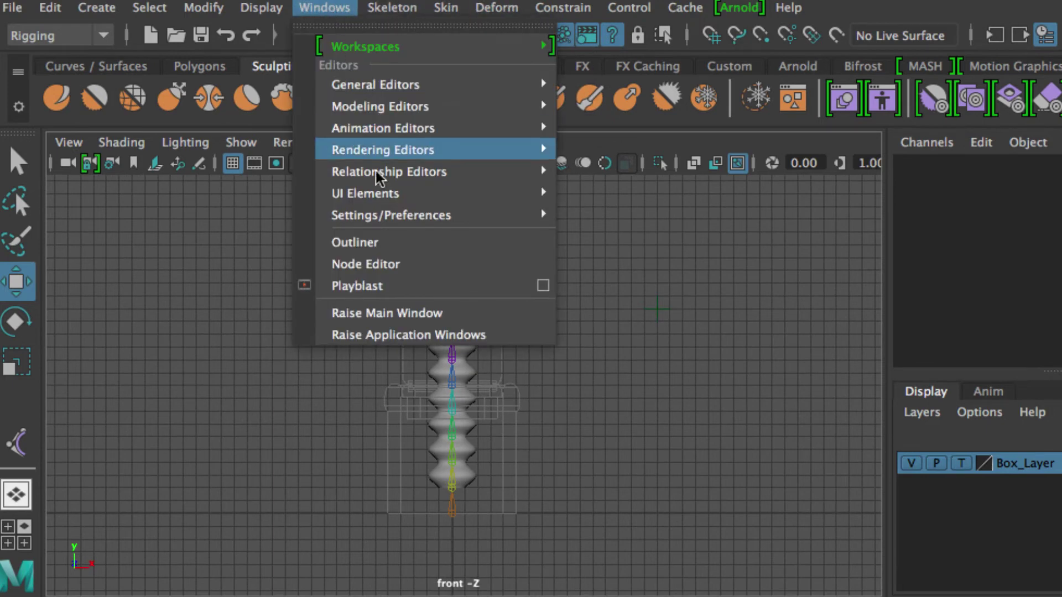
pyautogui.click(381, 245)
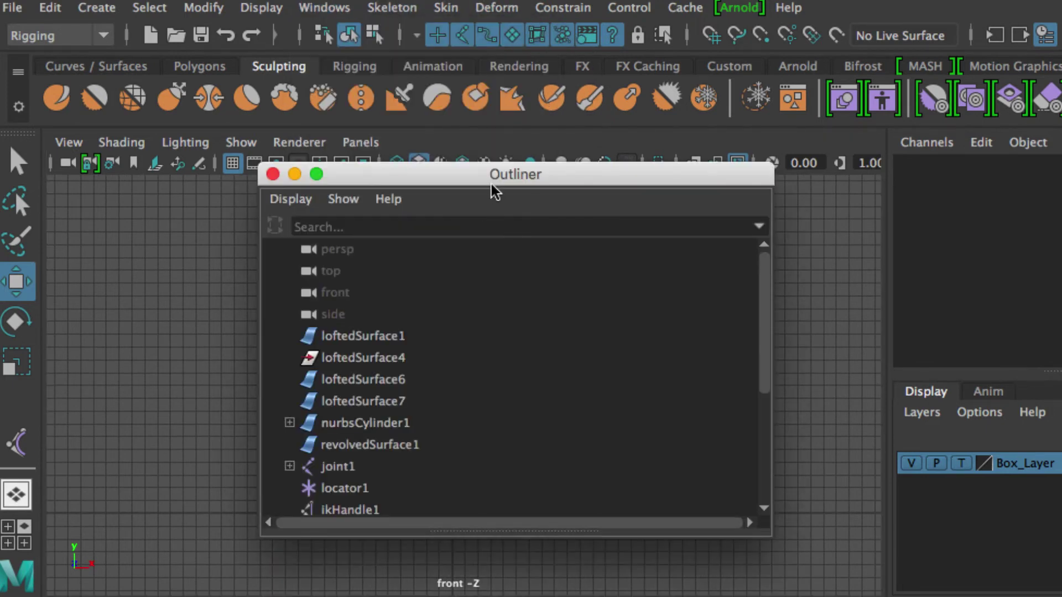
pyautogui.moveTo(492, 188); pyautogui.dragTo(1037, 108)
pyautogui.scroll(-4, 1023, 276)
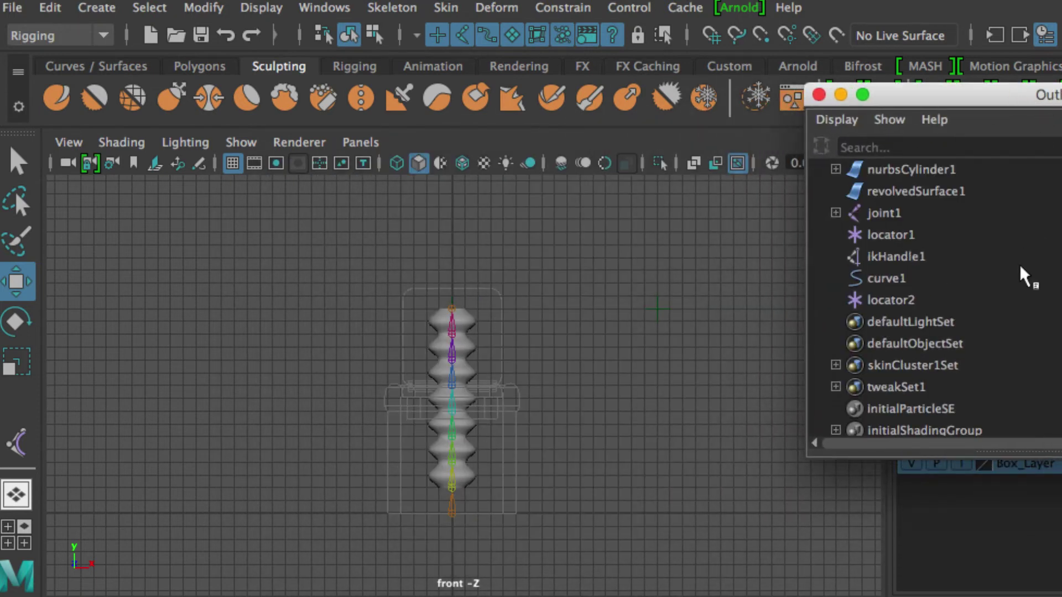
# Step: Parent-constrain locator2 to locator1, selecting locator1 first as the driver
pyautogui.moveTo(640, 301); pyautogui.dragTo(695, 339)
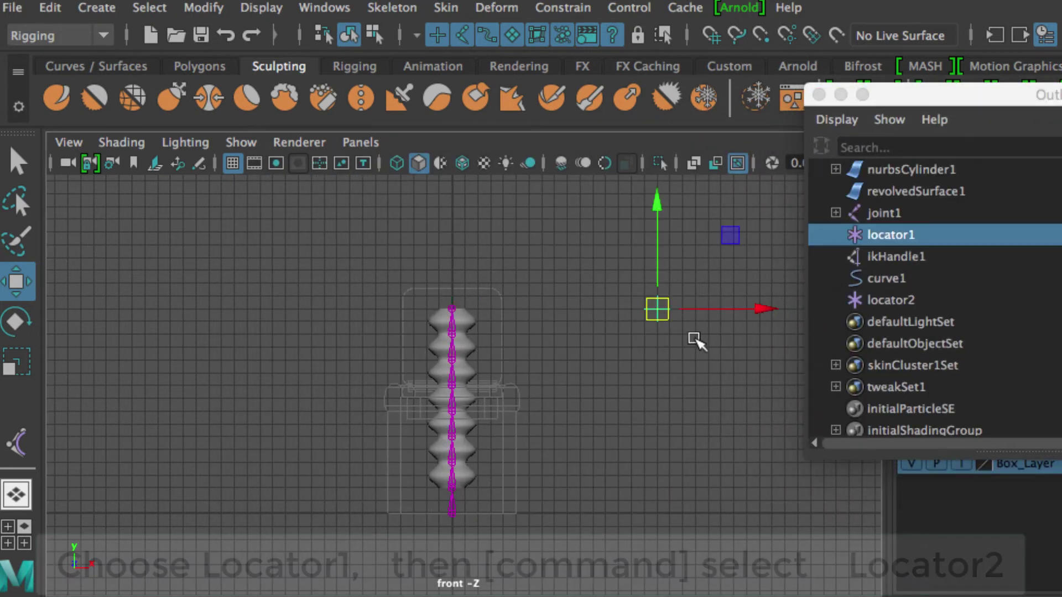
pyautogui.keyDown('super'); pyautogui.click(890, 301); pyautogui.keyUp('super')
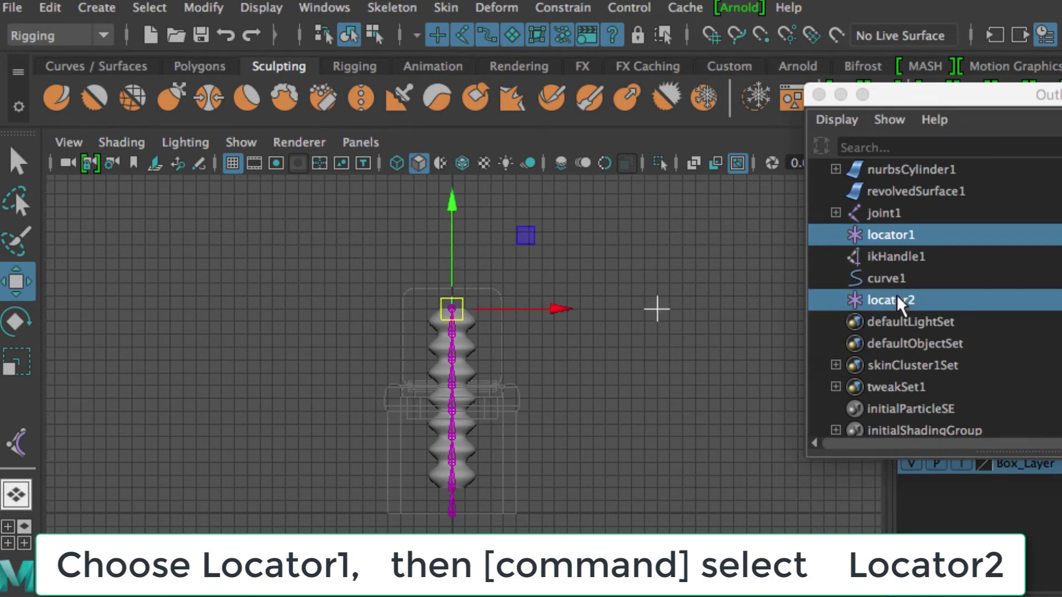
pyautogui.click(568, 16)
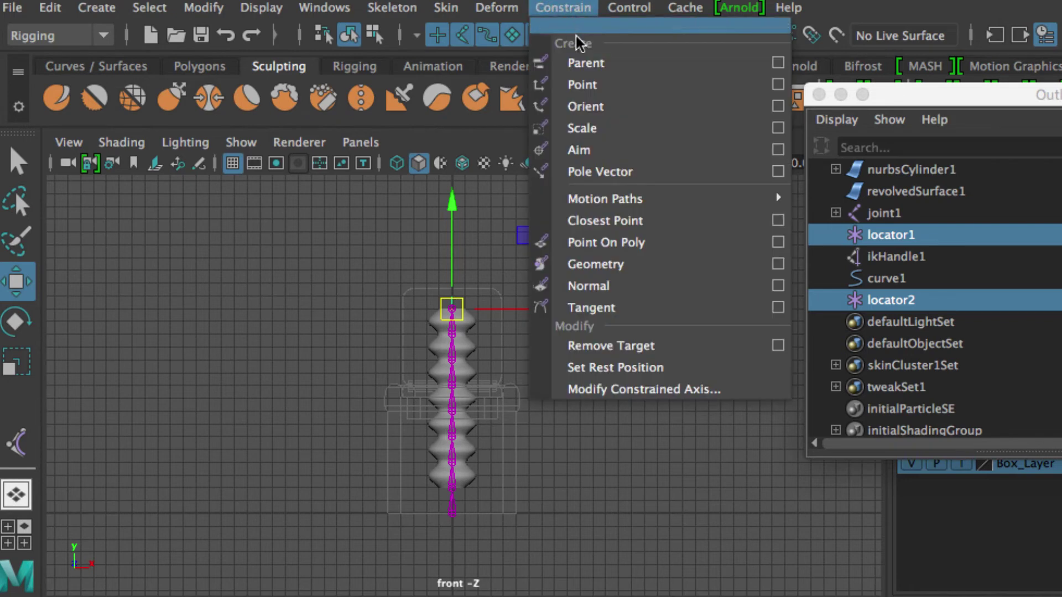
pyautogui.click(595, 65)
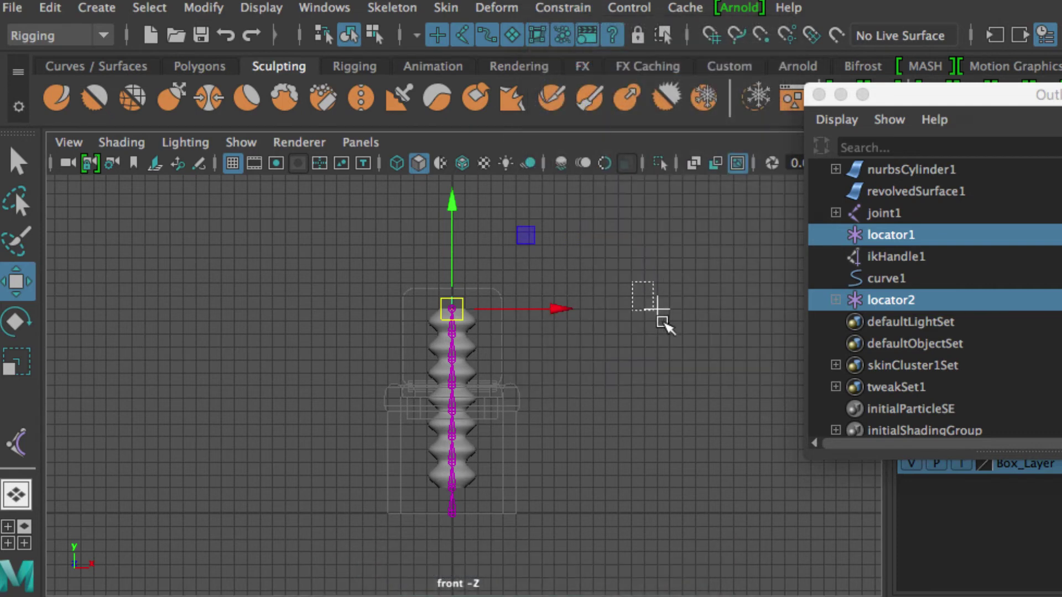
# Step: Test the parent constraint by moving locator1 freely in the front view, and undo the move
pyautogui.click(661, 320)
pyautogui.moveTo(659, 310); pyautogui.dragTo(664, 251)
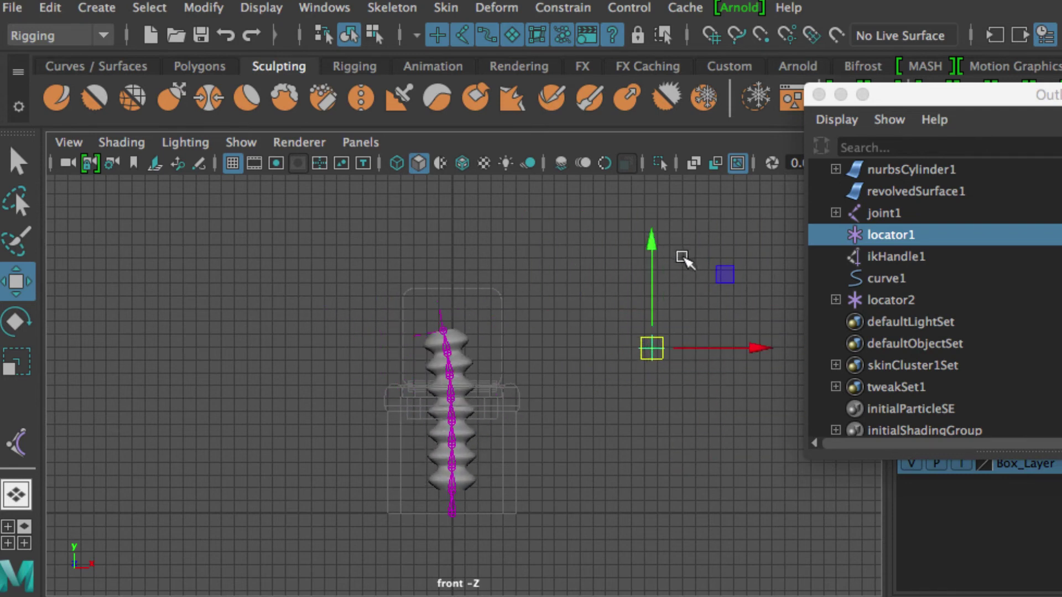
pyautogui.hotkey('ctrl', 'z')
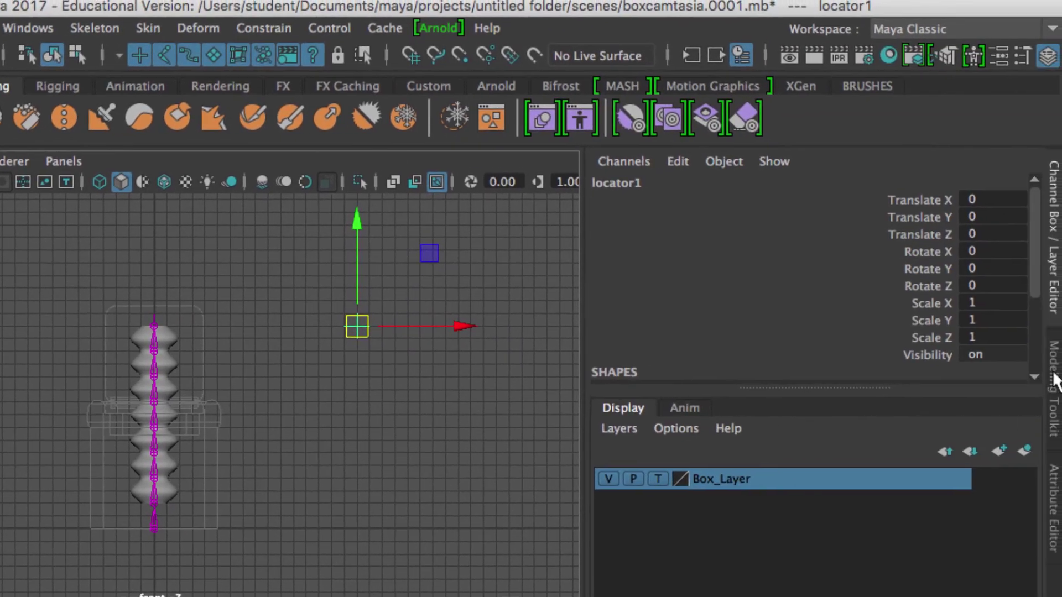
# Step: Show locator1's attributes, move it to X -7 with grid snapping, and set its minimum X translation limit to -7
pyautogui.click(1056, 381)
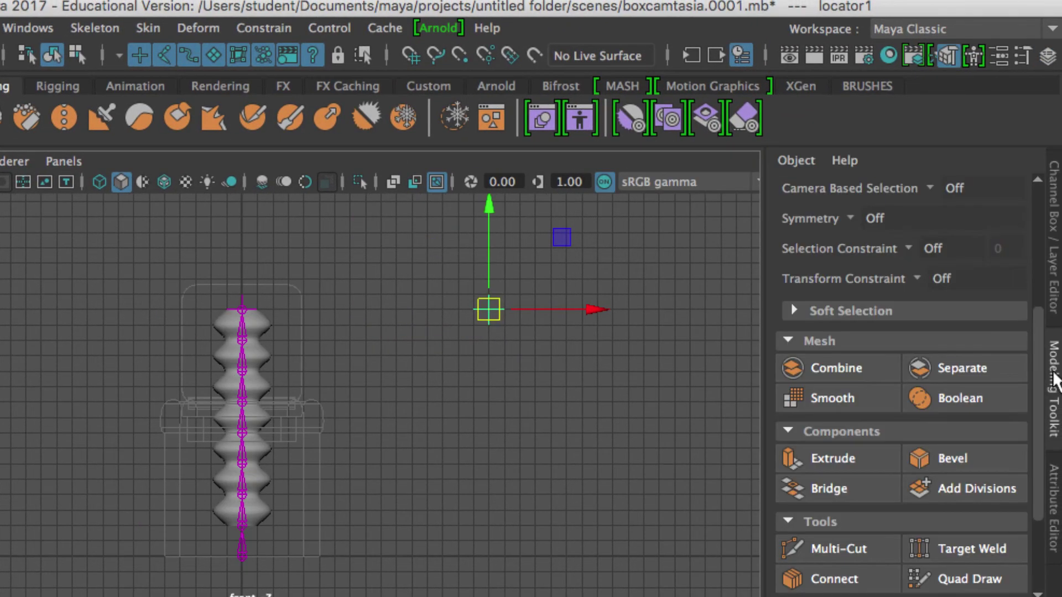
pyautogui.click(1055, 476)
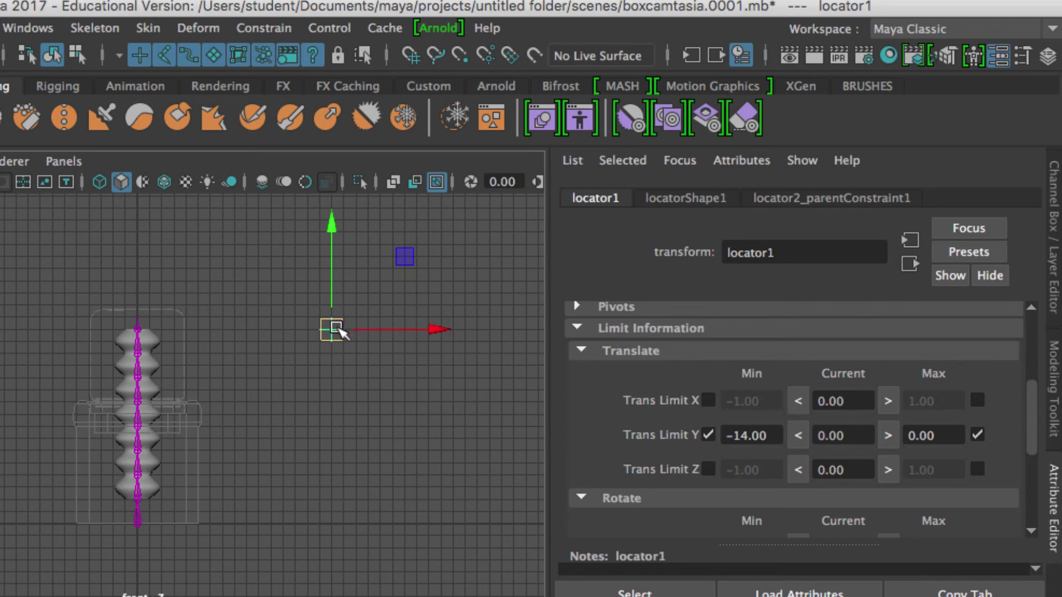
pyautogui.press('x')
pyautogui.moveTo(338, 330); pyautogui.dragTo(247, 328)
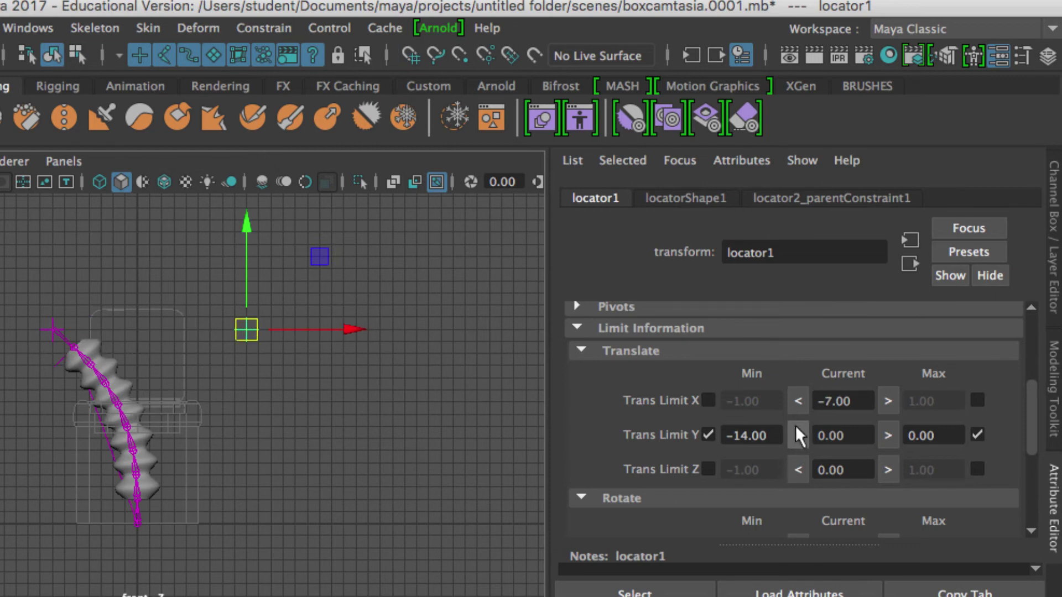
pyautogui.click(797, 402)
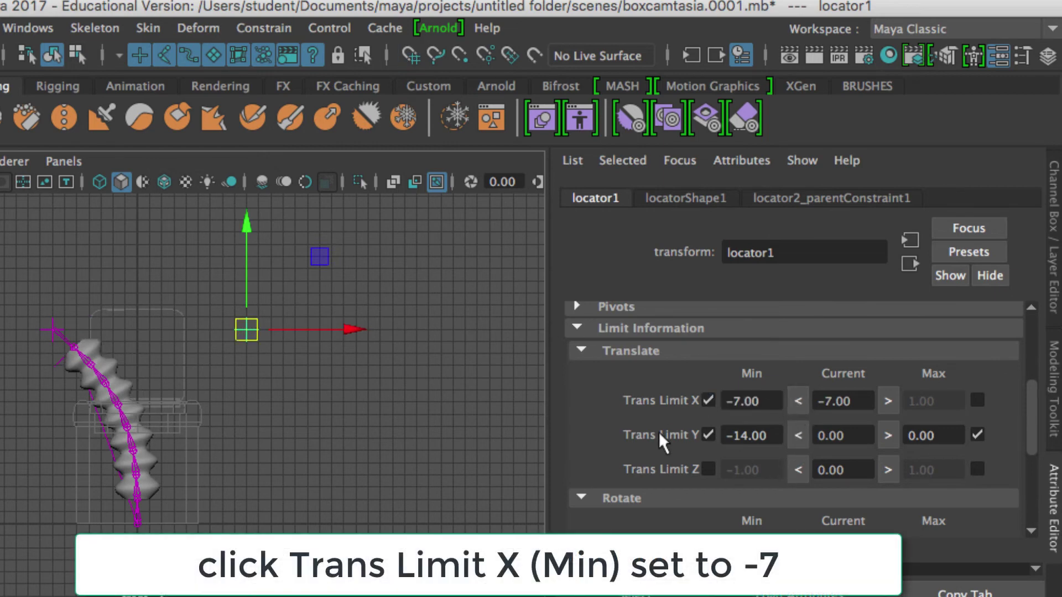
# Step: Move locator1 to X 7 with grid snapping and enable its maximum X translation limit at 7
pyautogui.press('x')
pyautogui.moveTo(249, 330); pyautogui.dragTo(416, 330)
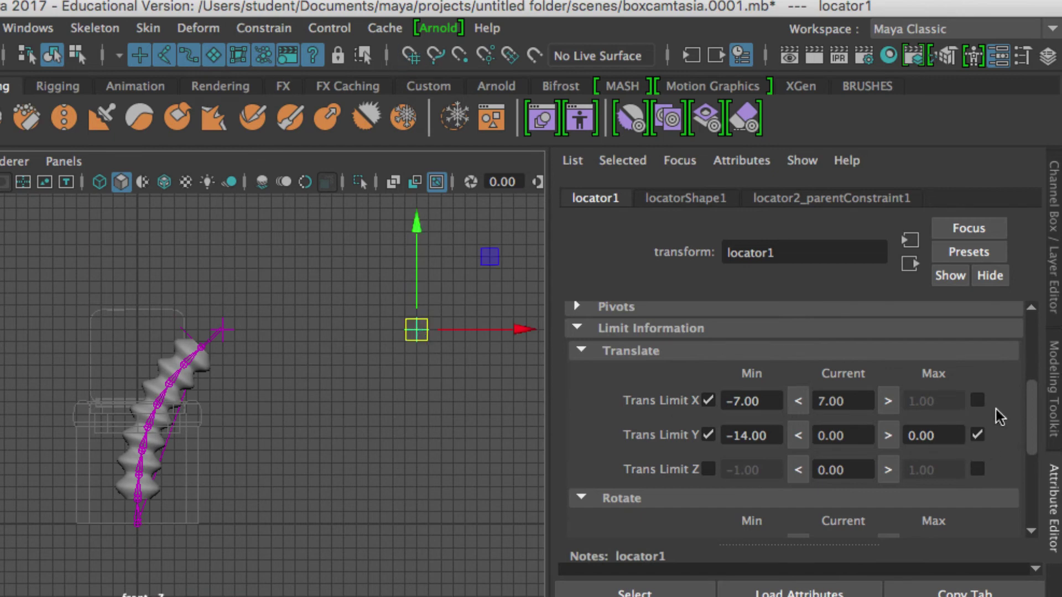
pyautogui.click(887, 402)
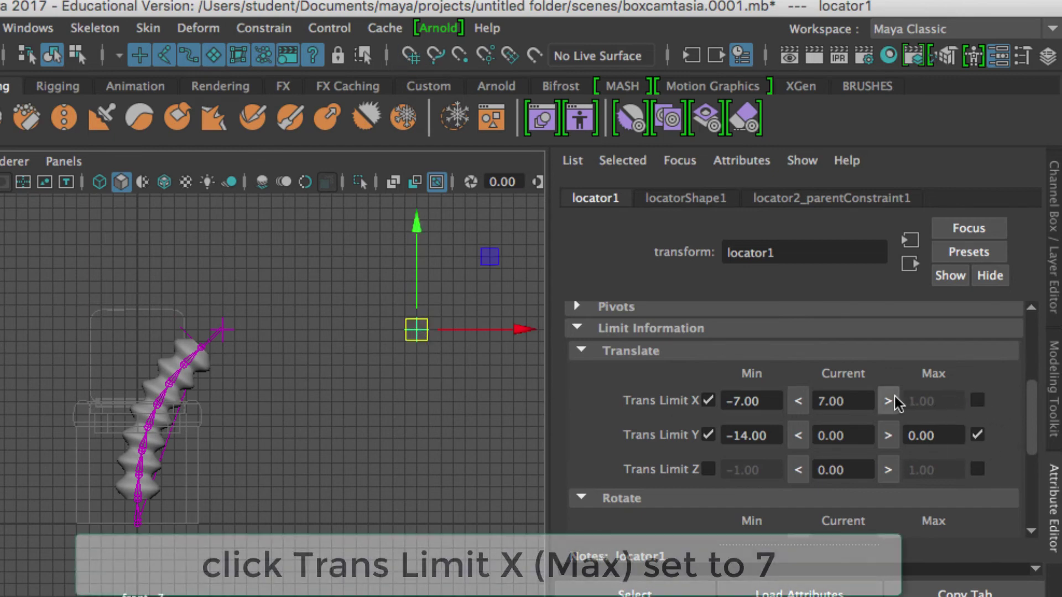
pyautogui.click(978, 401)
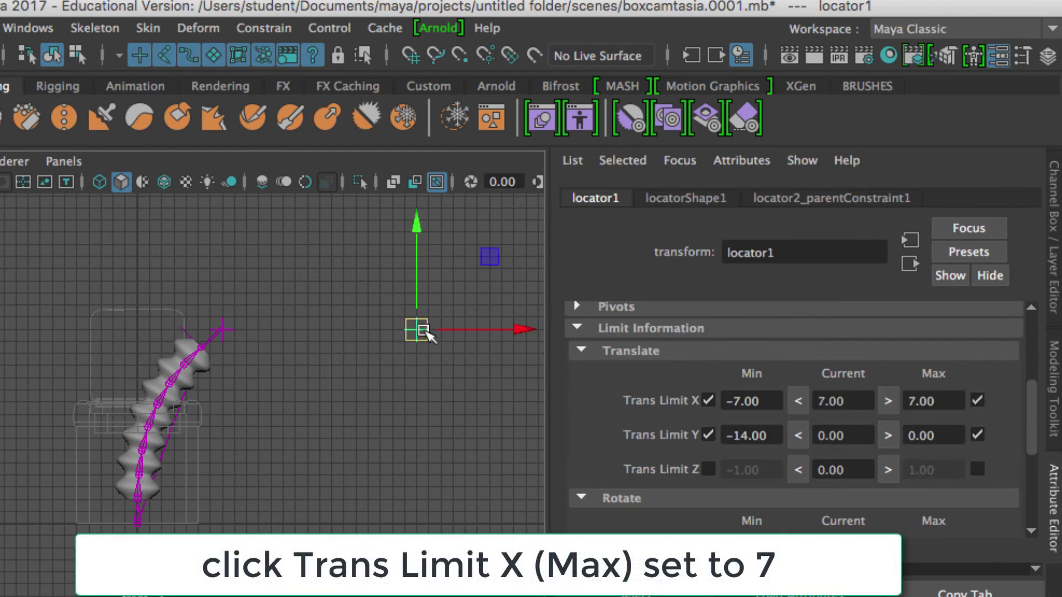
# Step: Return locator1 to X 0 and lower it to about Y -5.59 to check the spring's compression midway
pyautogui.moveTo(489, 320); pyautogui.dragTo(370, 149)
pyautogui.moveTo(327, 328); pyautogui.dragTo(337, 331)
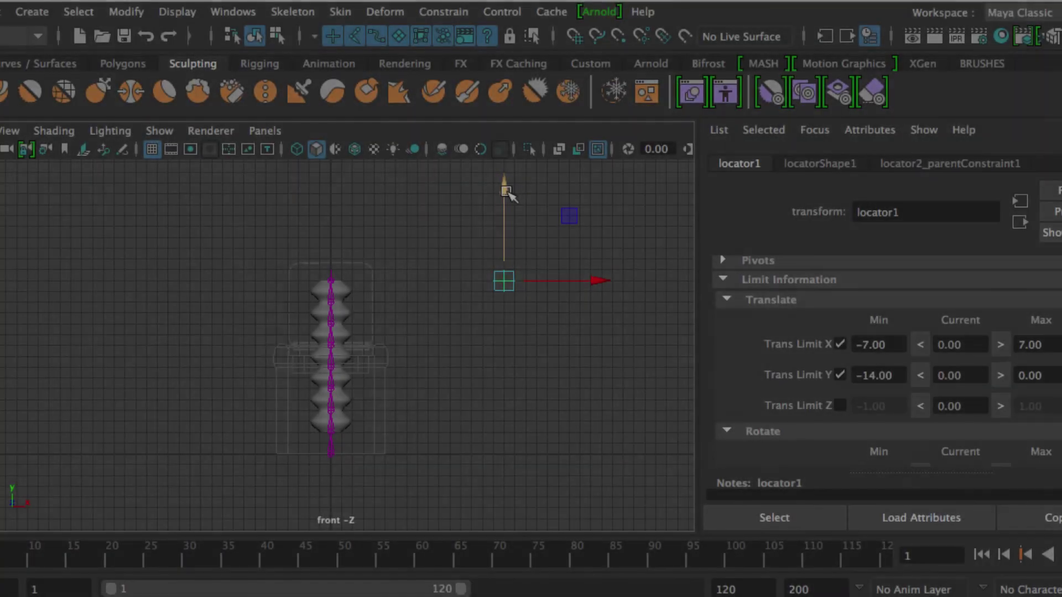
pyautogui.moveTo(506, 191); pyautogui.dragTo(502, 257)
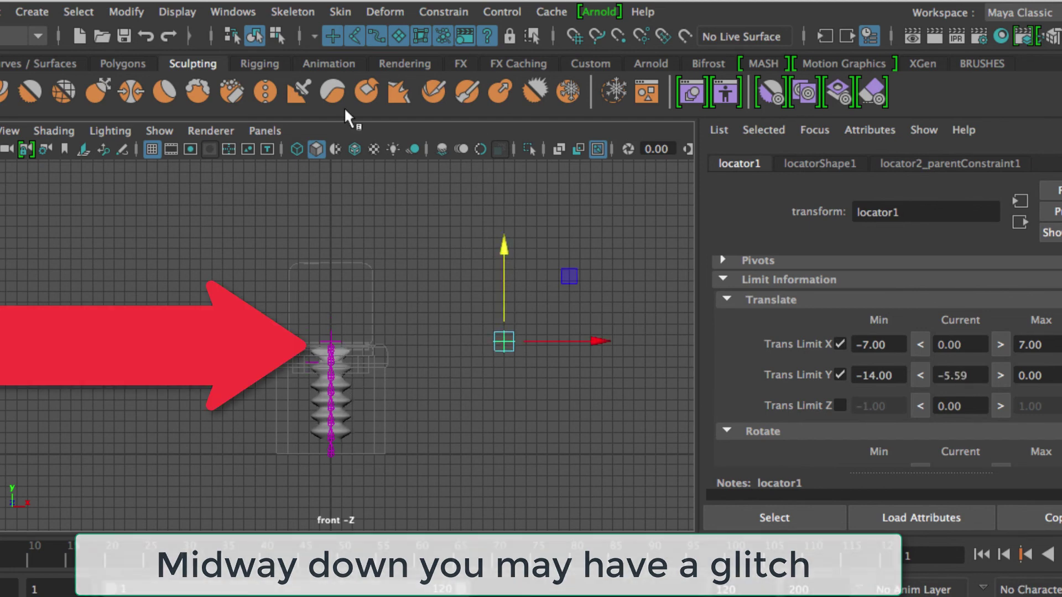
# Step: Open the Outliner, expand the joint chain, select joint1 through joint9, and place the window clear of the spring
pyautogui.click(233, 12)
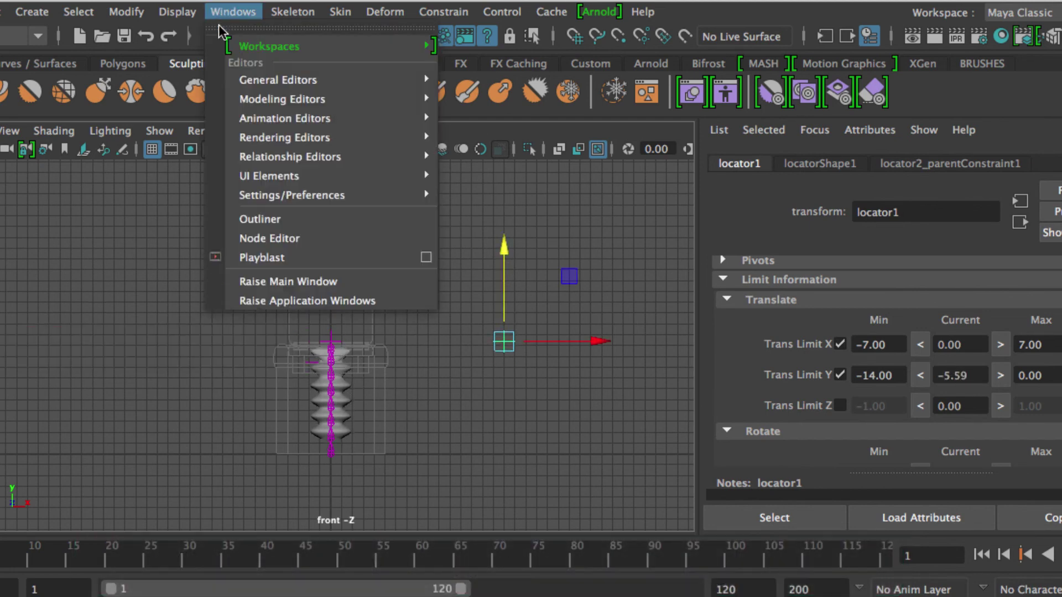
pyautogui.click(256, 219)
pyautogui.scroll(-4, 376, 312)
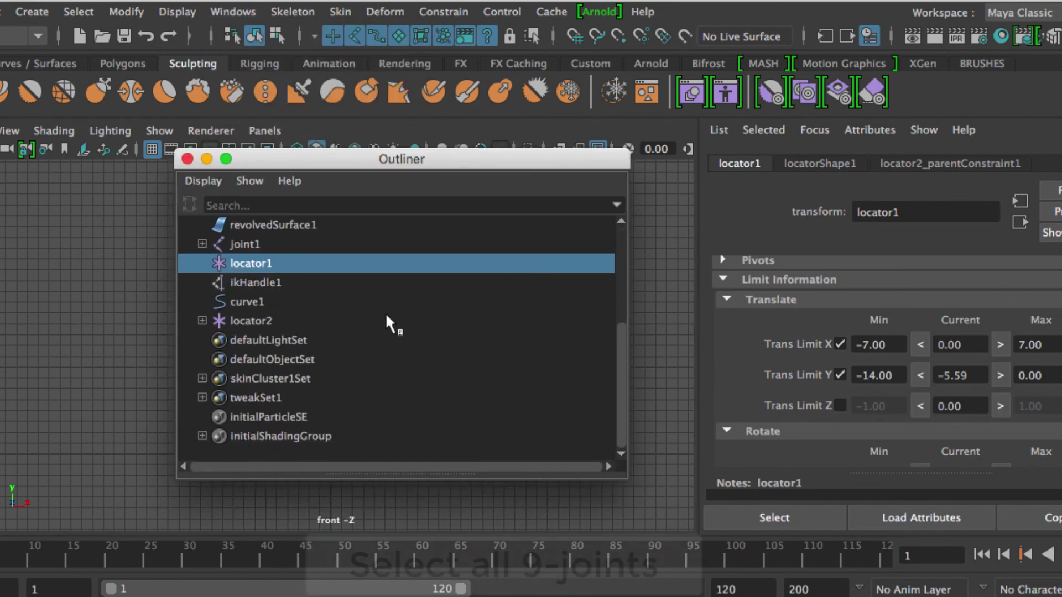
pyautogui.keyDown('shift'); pyautogui.click(204, 242); pyautogui.keyUp('shift')
pyautogui.moveTo(344, 393); pyautogui.dragTo(266, 248)
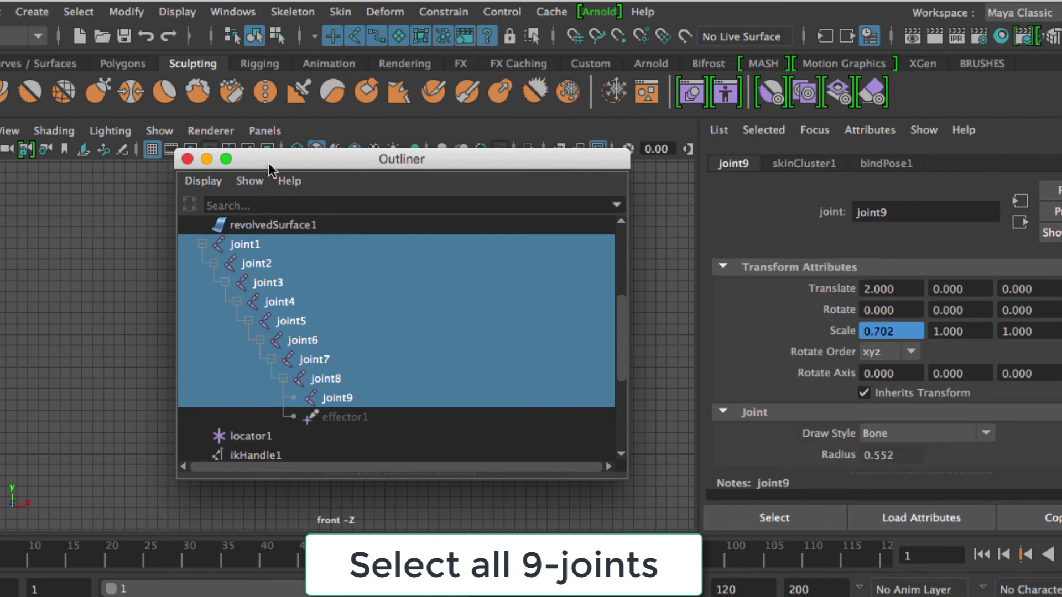
pyautogui.moveTo(268, 160); pyautogui.dragTo(768, 157)
# Step: In the Graph Editor, lengthen the outgoing tangent handle of all joints' Scale X keys at -14 horizontally, and close the editor
pyautogui.click(235, 12)
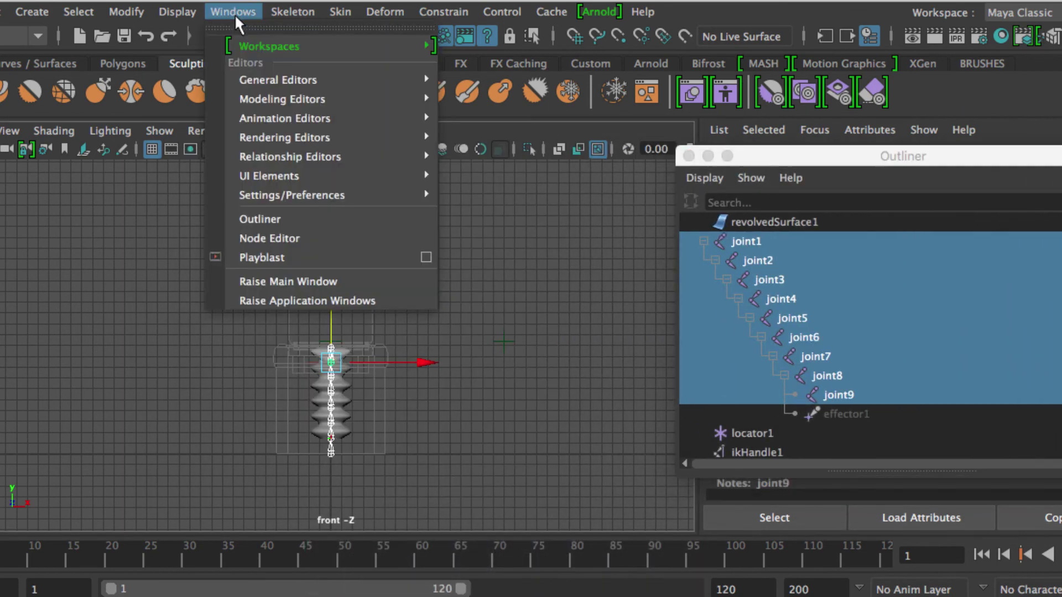
pyautogui.moveTo(277, 118)
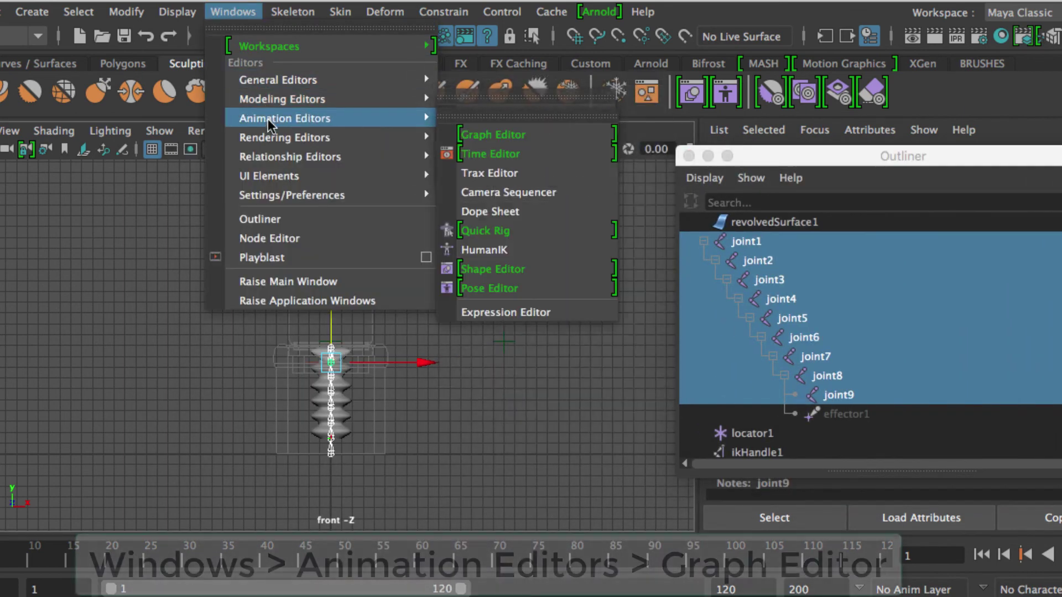
pyautogui.click(485, 135)
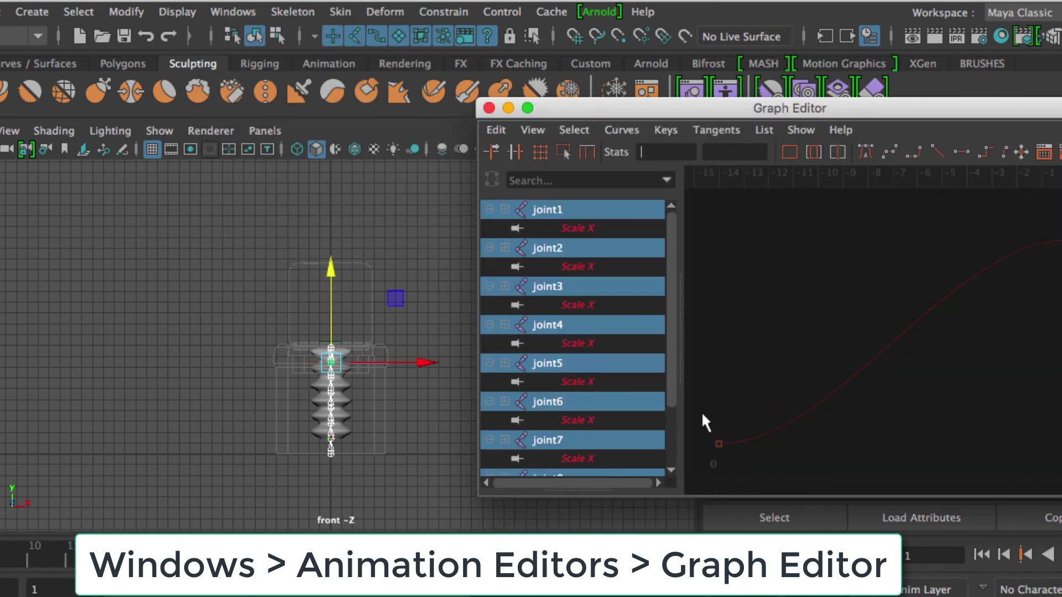
pyautogui.moveTo(703, 414); pyautogui.dragTo(783, 471)
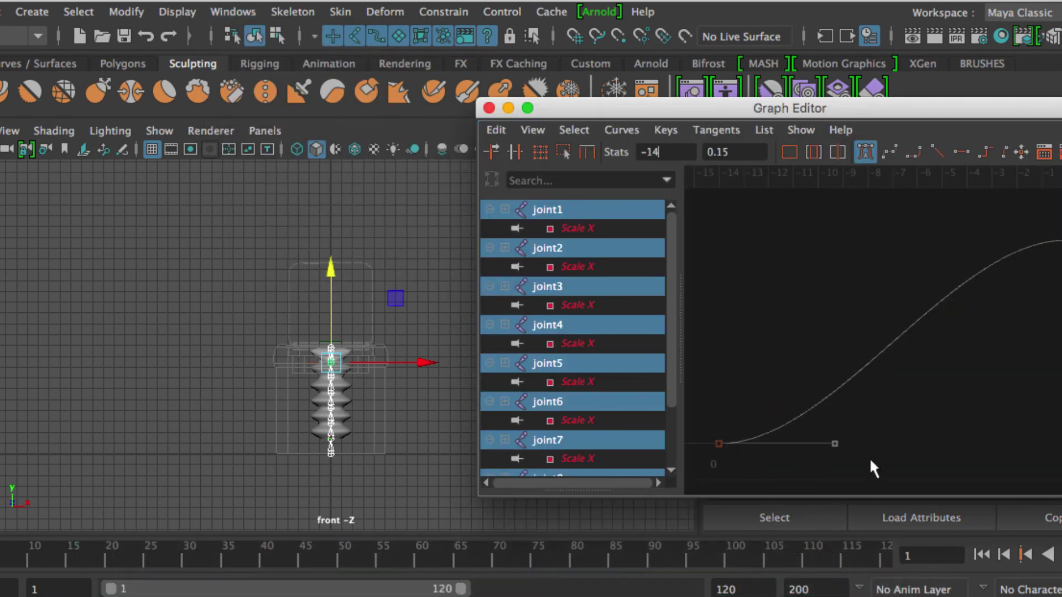
pyautogui.keyDown('shift'); pyautogui.moveTo(868, 437); pyautogui.dragTo(931, 434, button='middle'); pyautogui.keyUp('shift')
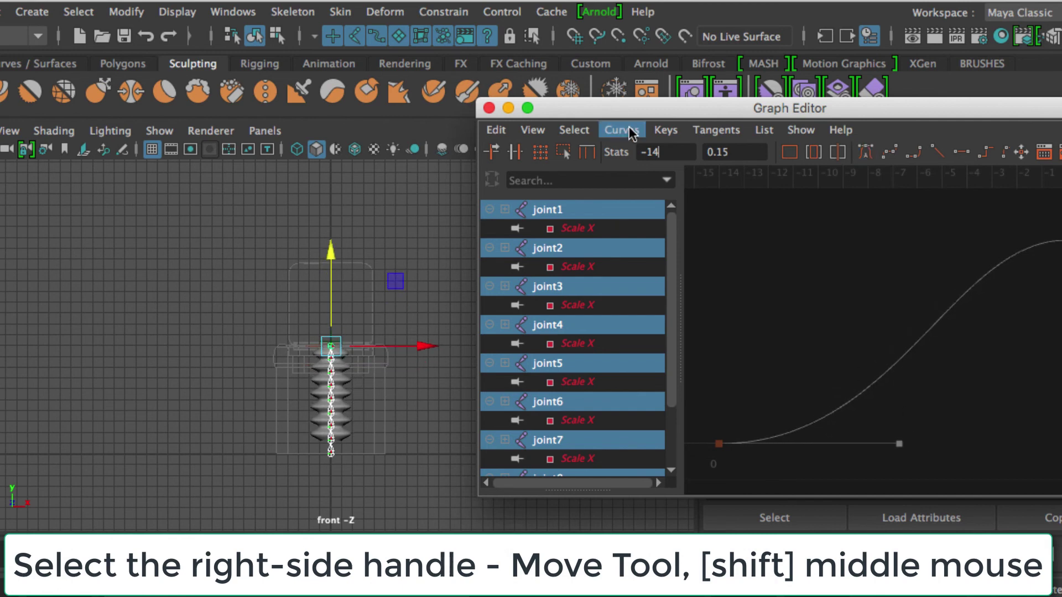
pyautogui.click(489, 107)
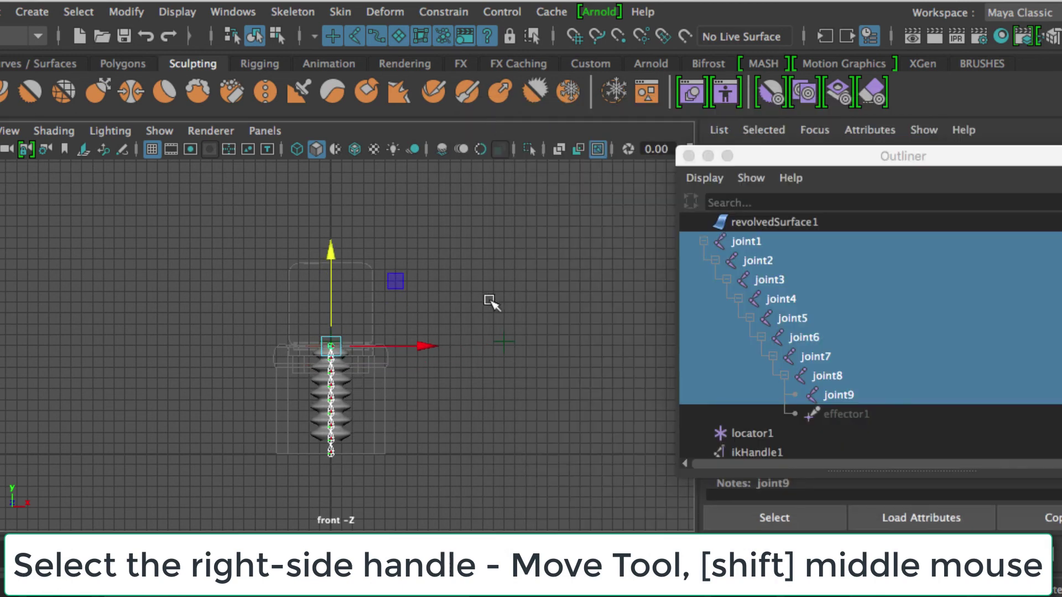
# Step: Raise locator1 back to Y 0 to check the smoothed spring motion, and close the Outliner
pyautogui.click(502, 339)
pyautogui.keyDown('shift'); pyautogui.moveTo(502, 332); pyautogui.dragTo(522, 224, button='middle'); pyautogui.keyUp('shift')
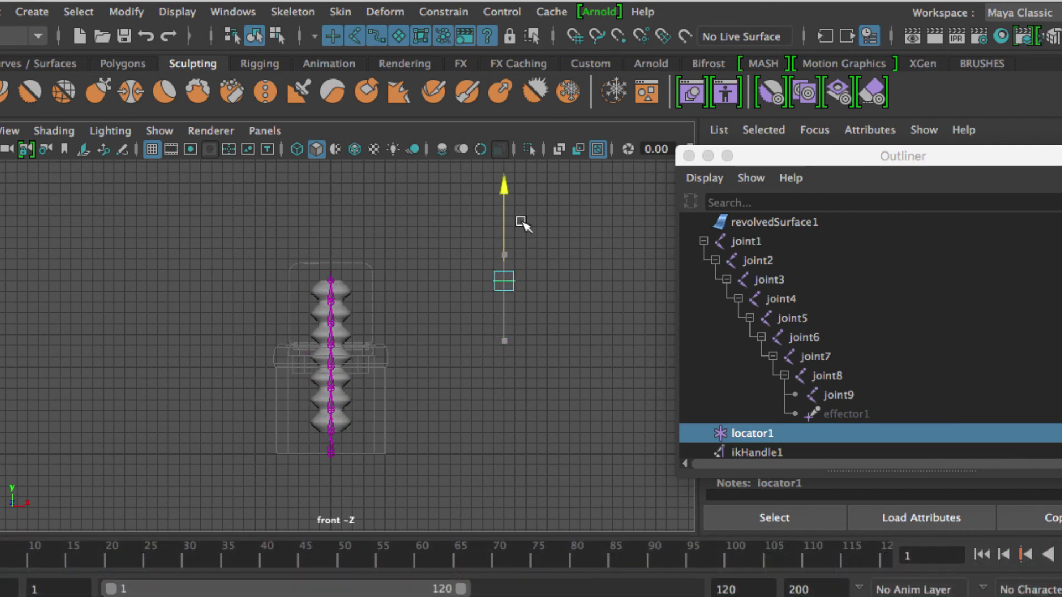
pyautogui.click(689, 156)
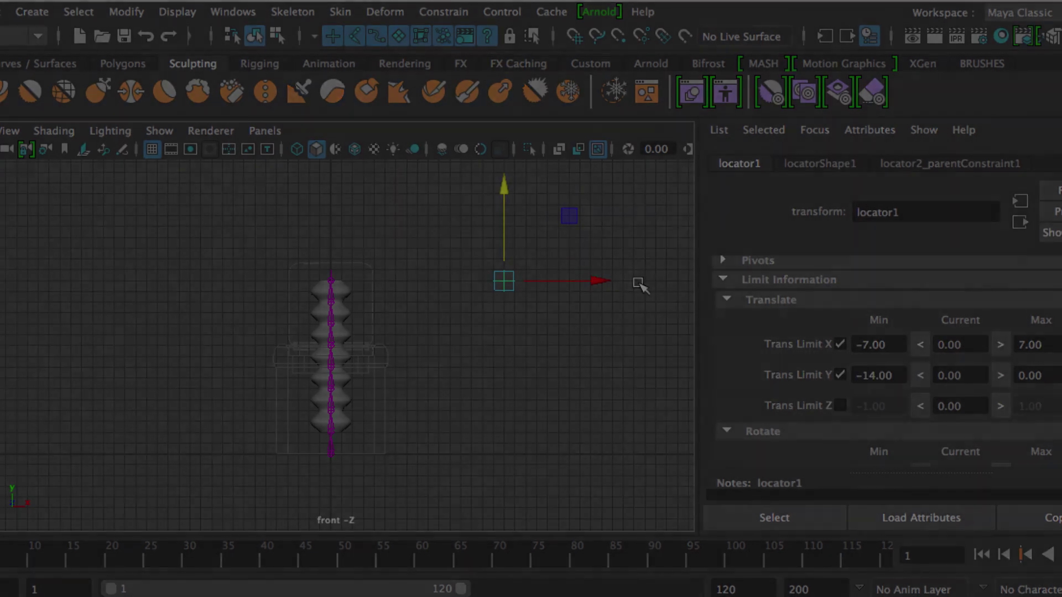